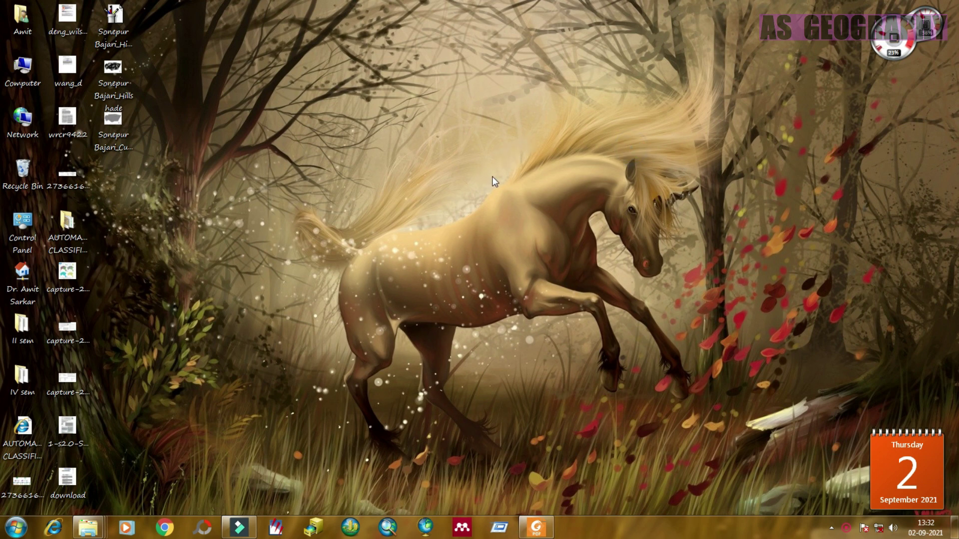
# Step: Open the Sonepur Bajari .mxd document from its project folder window in Windows Explorer
pyautogui.click(508, 232)
pyautogui.click(88, 526)
pyautogui.click(82, 464)
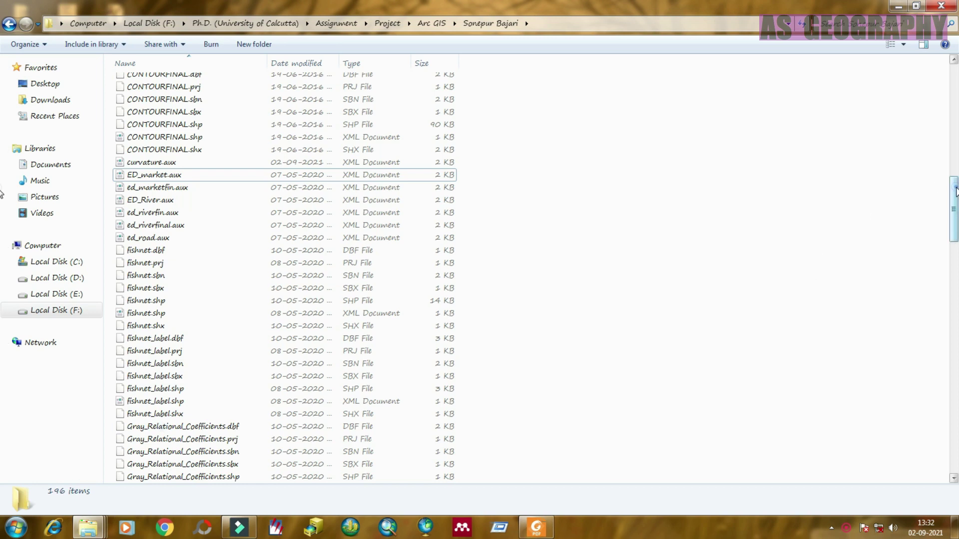
pyautogui.moveTo(955, 190); pyautogui.dragTo(955, 375)
pyautogui.click(208, 248)
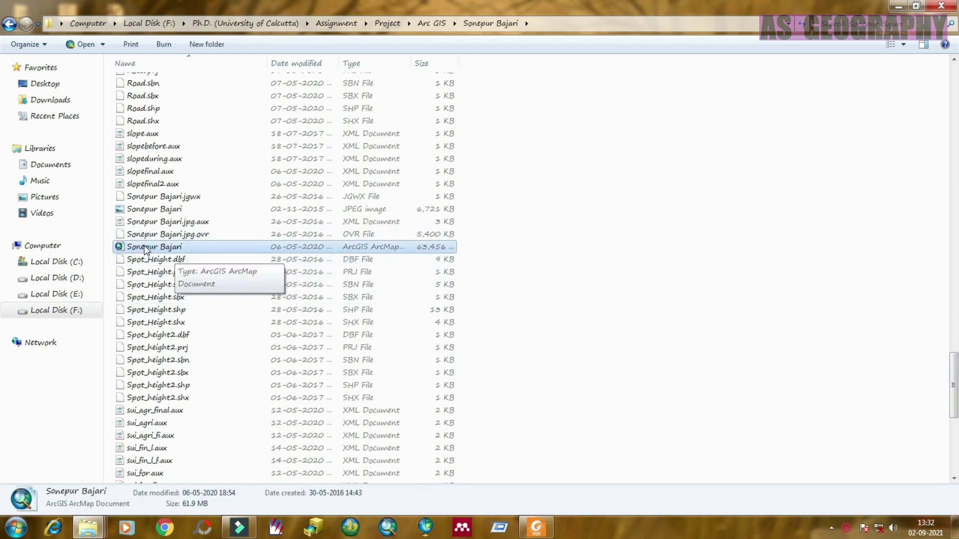
pyautogui.doubleClick(159, 249)
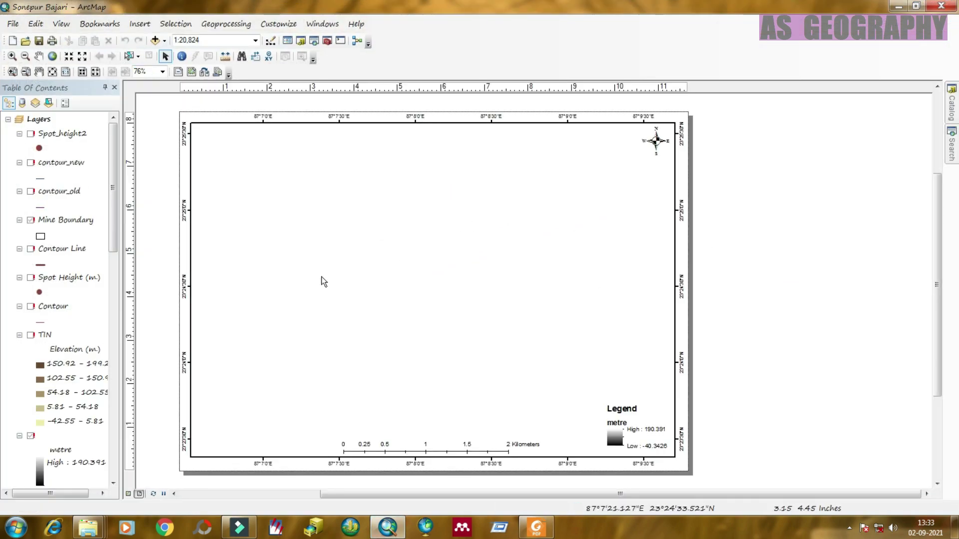
# Step: Switch the Layers data frame from page layout to data view
pyautogui.moveTo(116, 251); pyautogui.dragTo(90, 204)
pyautogui.click(40, 121)
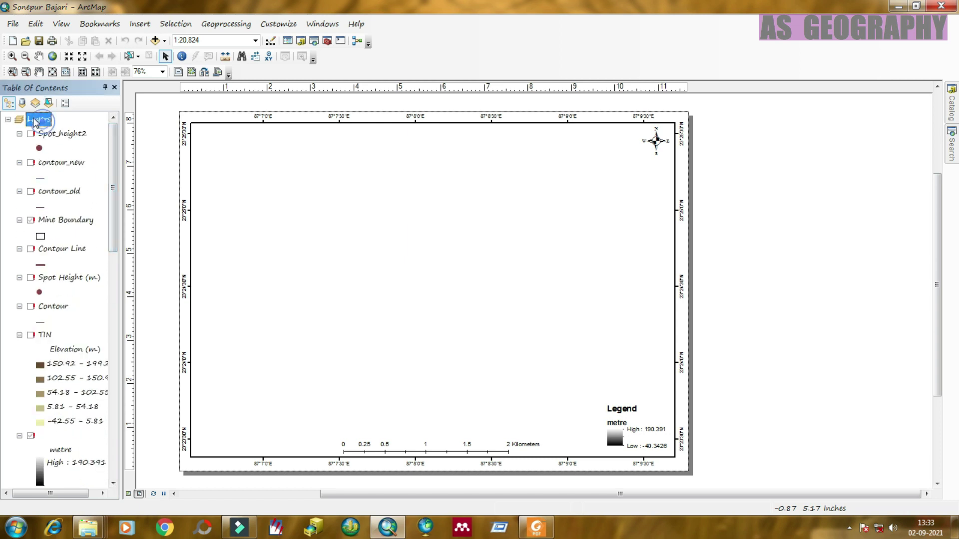
pyautogui.click(61, 24)
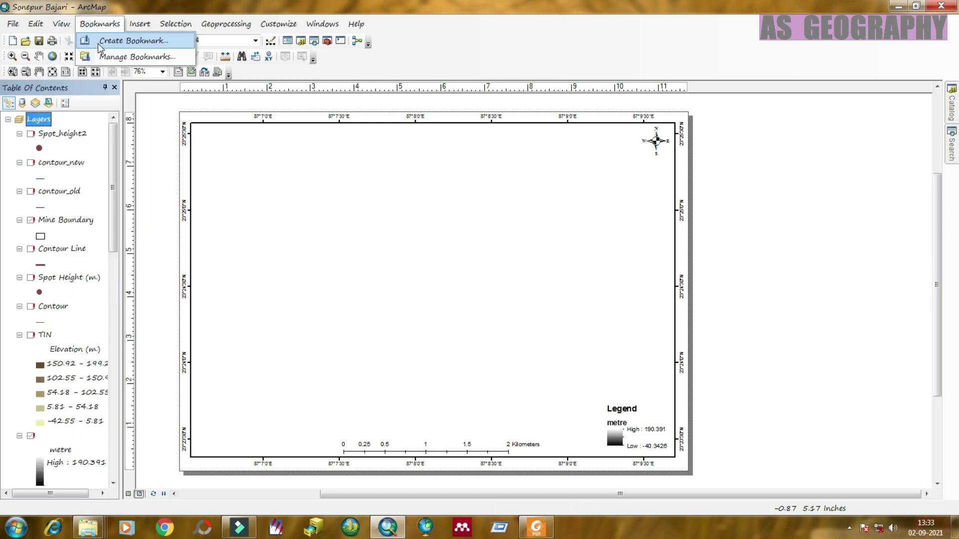
pyautogui.click(73, 41)
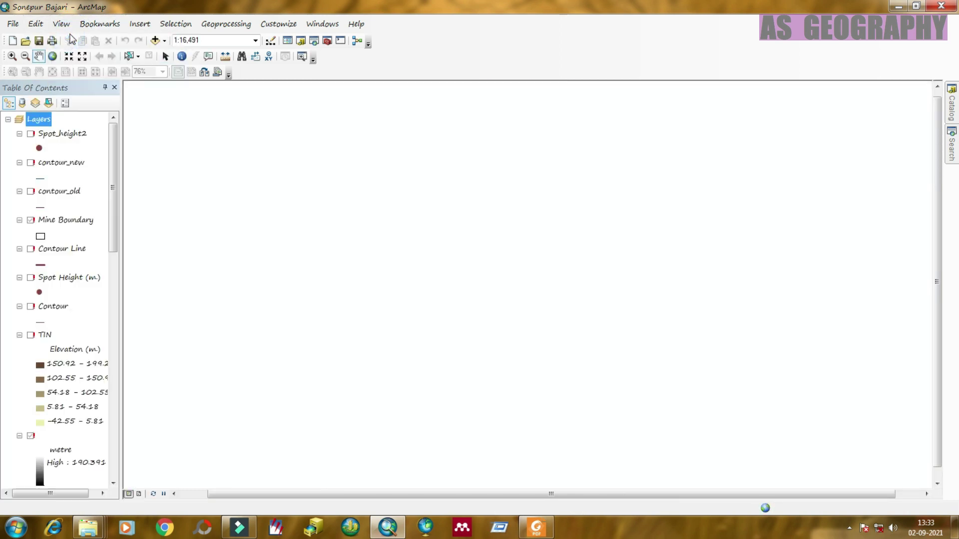
# Step: Rename the unnamed elevation raster layer in the Table of Contents to DEM
pyautogui.click(186, 175)
pyautogui.moveTo(113, 144); pyautogui.dragTo(115, 212)
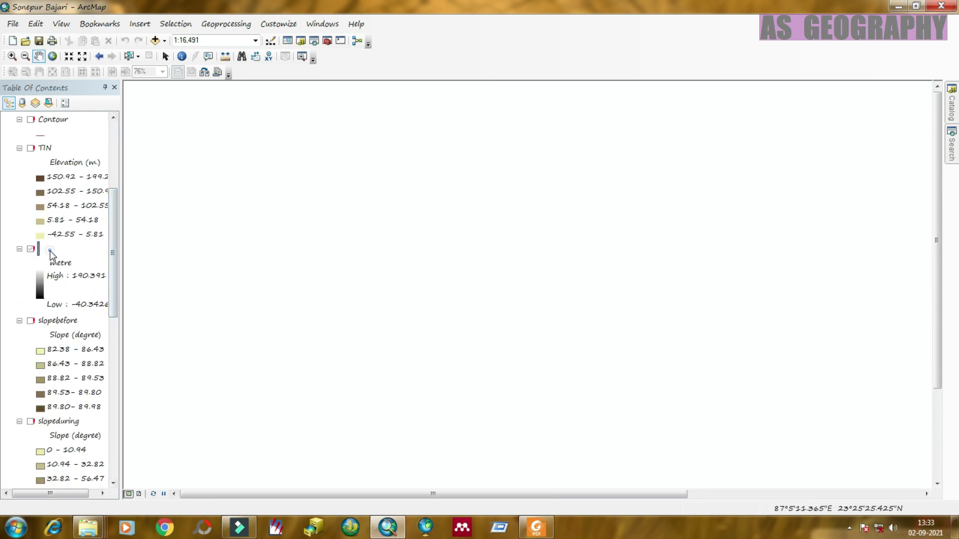
pyautogui.click(50, 251)
pyautogui.click(35, 253)
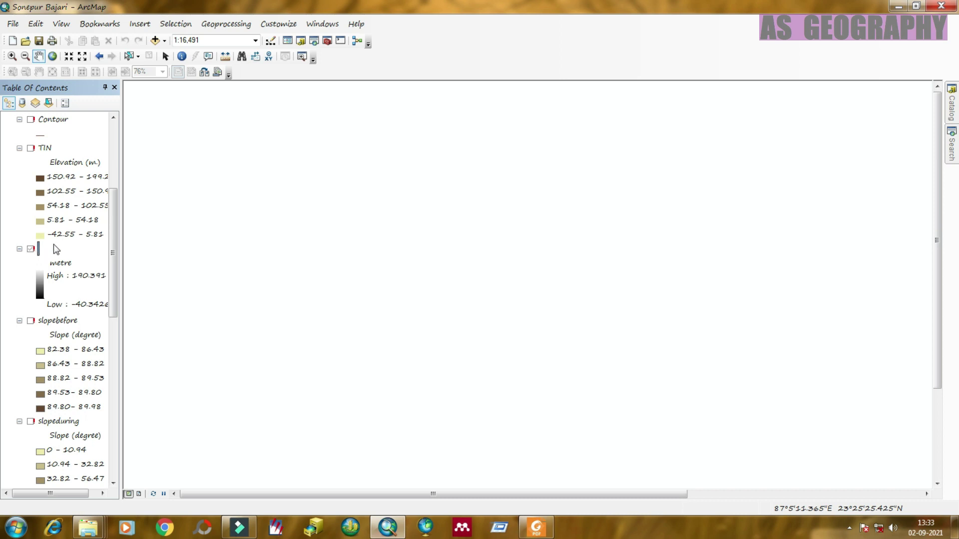
pyautogui.click(39, 249)
# Step: Relink the DEM layer to the DEM raster in the XYZ folder and recentre the map on it
pyautogui.click(31, 250)
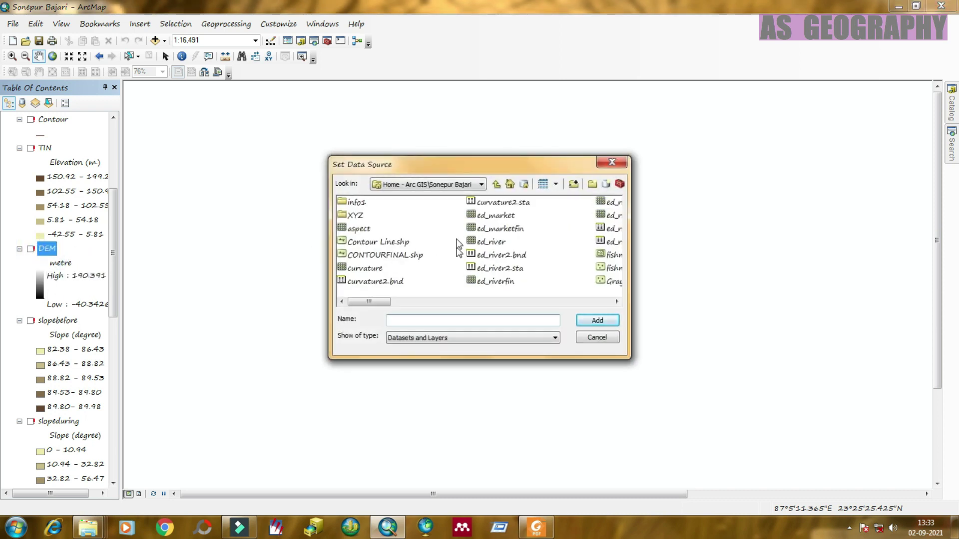
pyautogui.click(364, 219)
pyautogui.doubleClick(365, 219)
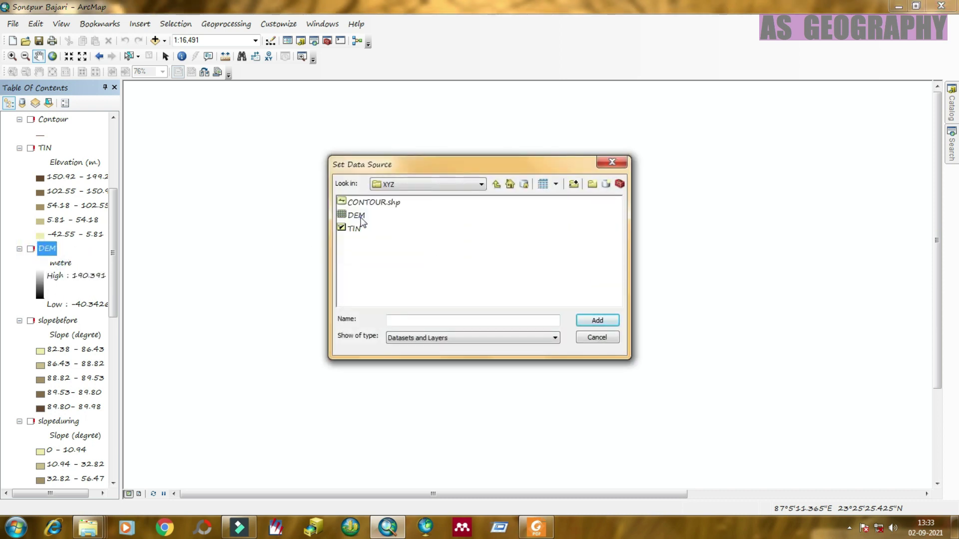
pyautogui.click(363, 219)
pyautogui.click(597, 320)
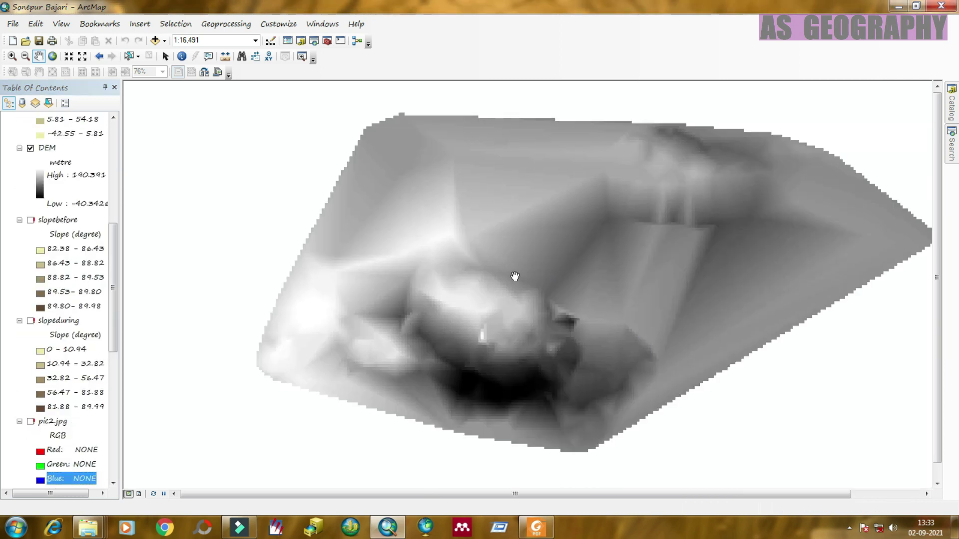
pyautogui.moveTo(515, 276); pyautogui.dragTo(503, 282)
pyautogui.moveTo(114, 263); pyautogui.dragTo(121, 175)
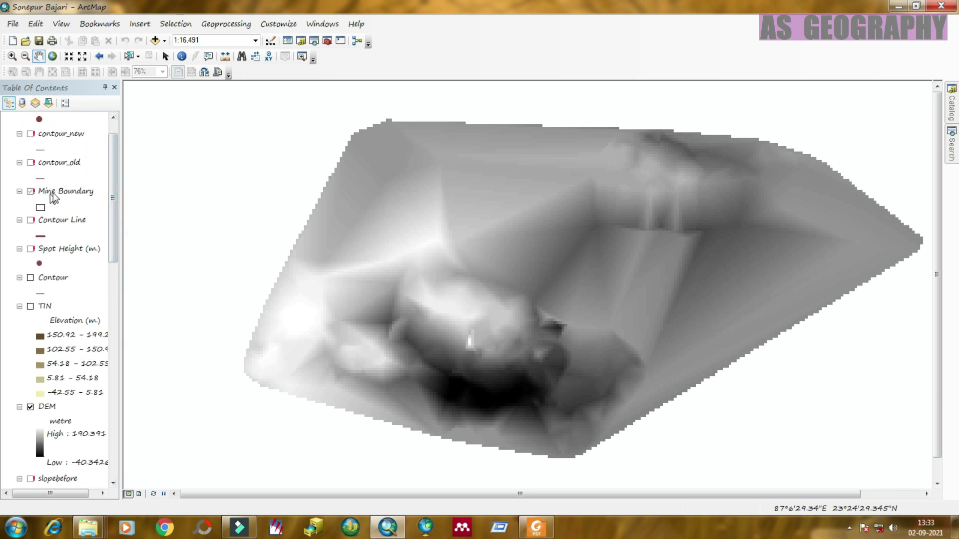
pyautogui.click(56, 192)
pyautogui.moveTo(385, 214); pyautogui.dragTo(349, 233)
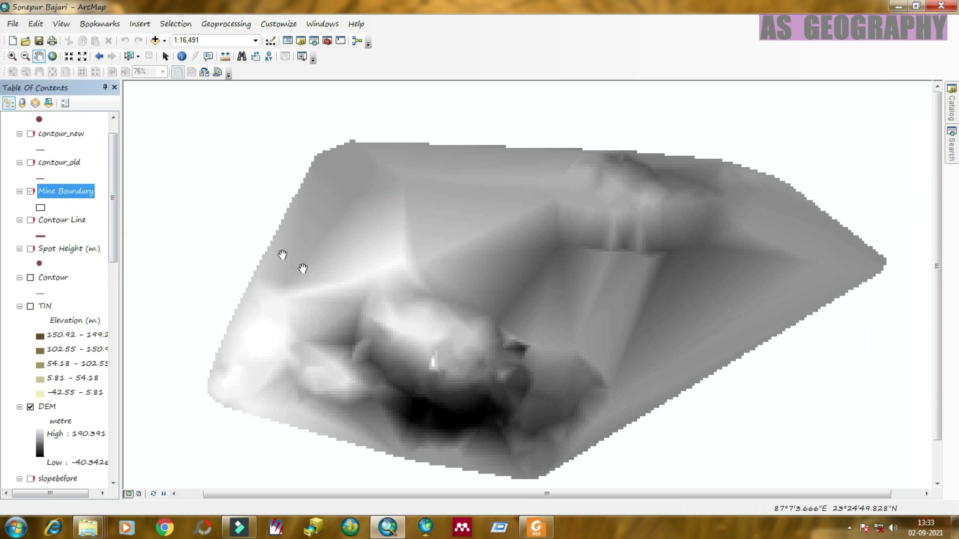
# Step: Relink the Mine Boundary layer to Mine_Boundary.shp in the Sonepur Bajari folder
pyautogui.click(31, 192)
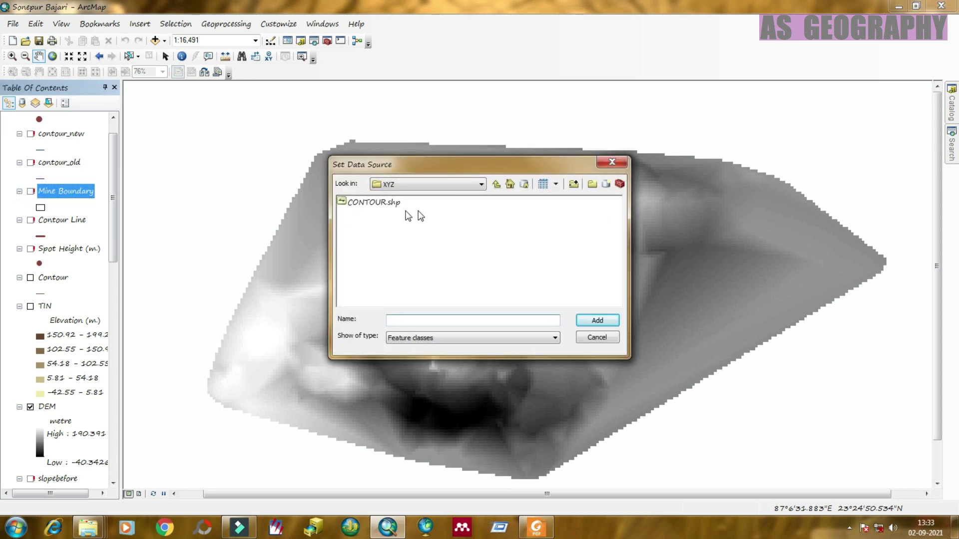
pyautogui.click(499, 184)
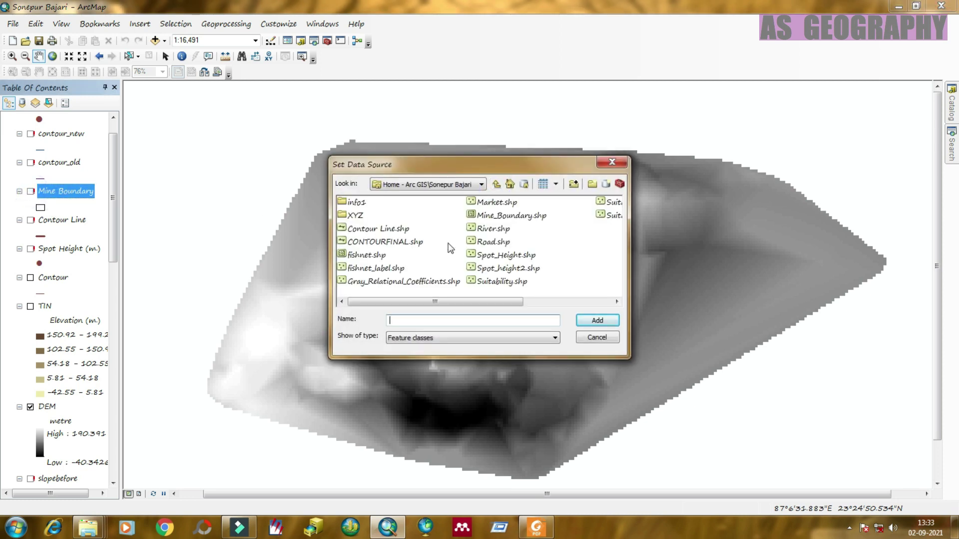
pyautogui.click(486, 216)
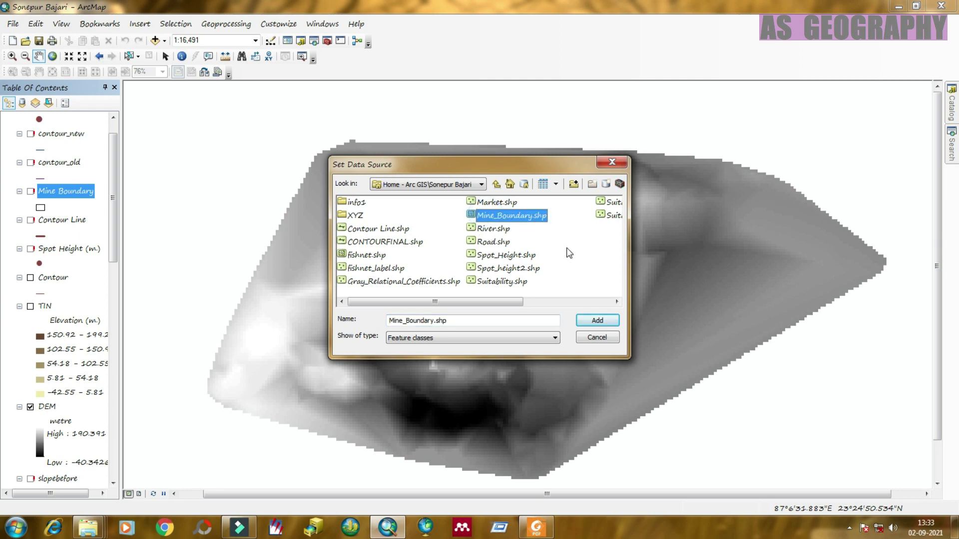
pyautogui.click(598, 321)
# Step: Toggle the DEM layer's display on and off to check the boundary outline
pyautogui.scroll(-10, 82, 250)
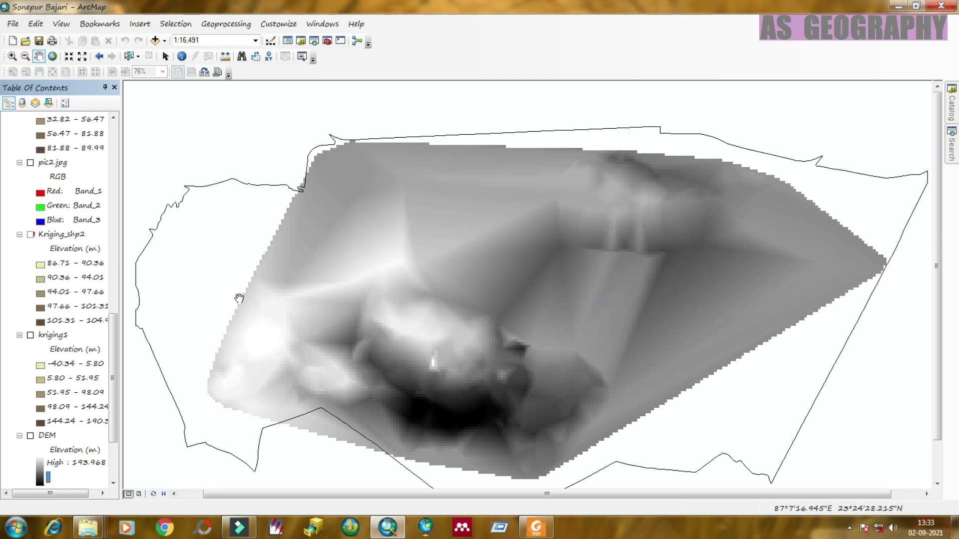
pyautogui.moveTo(115, 328); pyautogui.dragTo(116, 363)
pyautogui.click(48, 334)
pyautogui.click(30, 335)
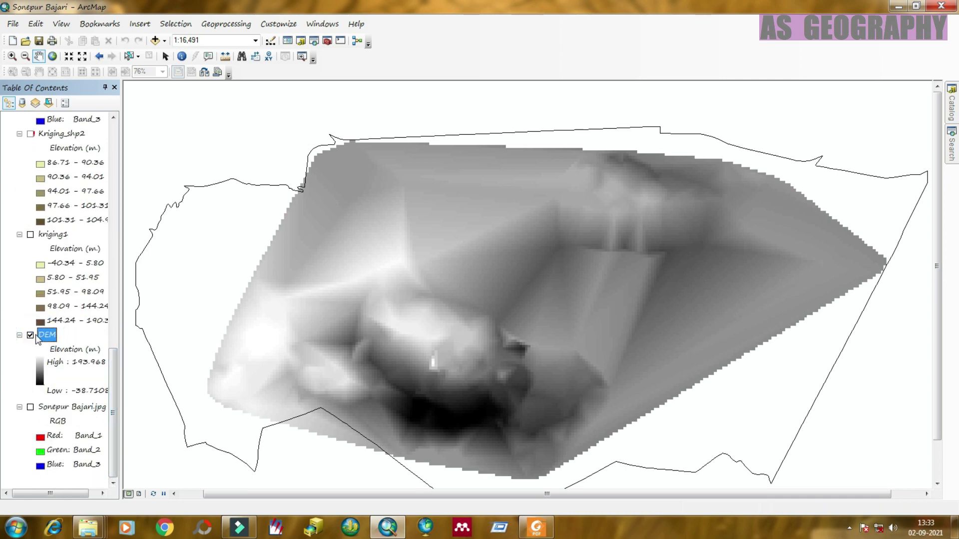
pyautogui.click(30, 336)
pyautogui.click(31, 336)
pyautogui.click(31, 337)
pyautogui.scroll(12, 35, 335)
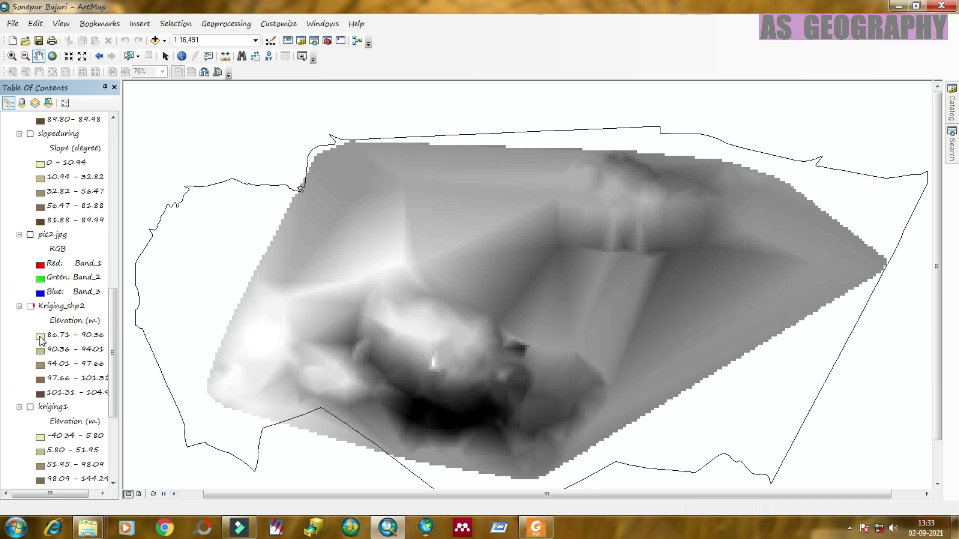
# Step: Zoom the map to the DEM layer's extent
pyautogui.rightClick(46, 313)
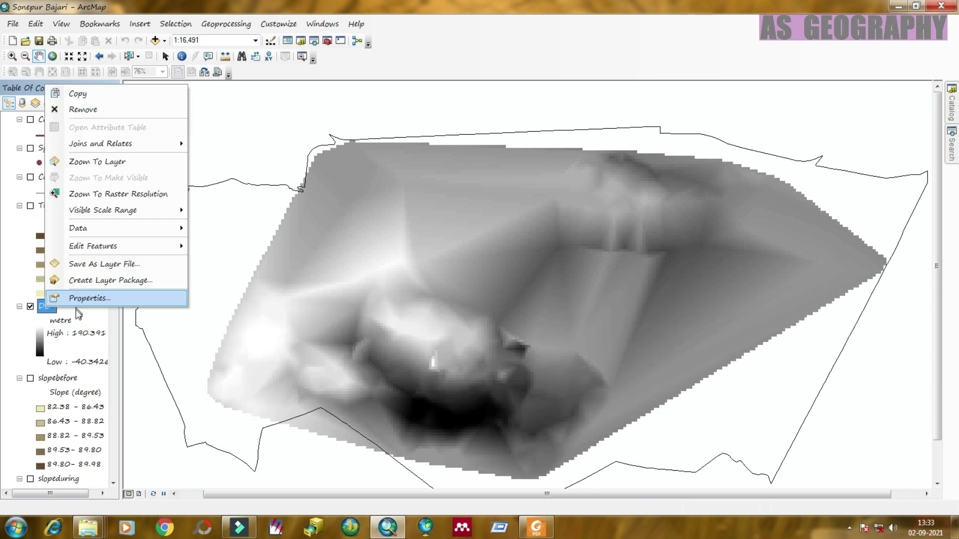
pyautogui.click(97, 162)
pyautogui.scroll(2, 431, 220)
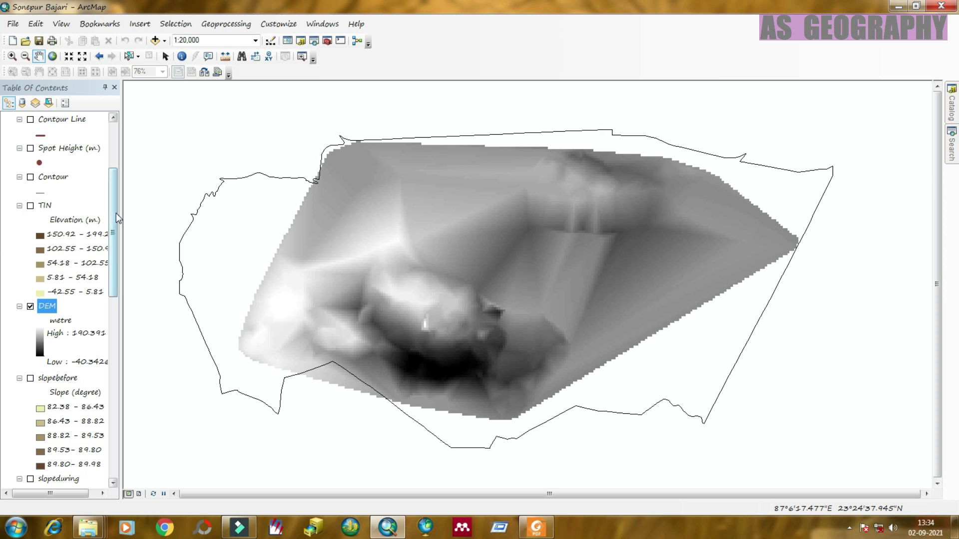
pyautogui.moveTo(116, 213); pyautogui.dragTo(116, 169)
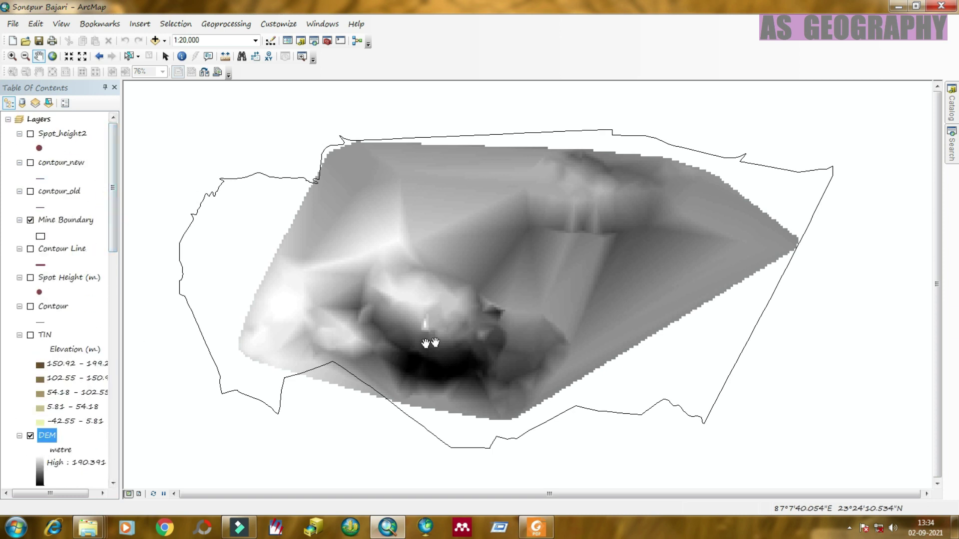
# Step: Zoom out to about 1:20,000 and pan so the boundary sits centred in view
pyautogui.moveTo(530, 410); pyautogui.dragTo(546, 376)
pyautogui.click(793, 509)
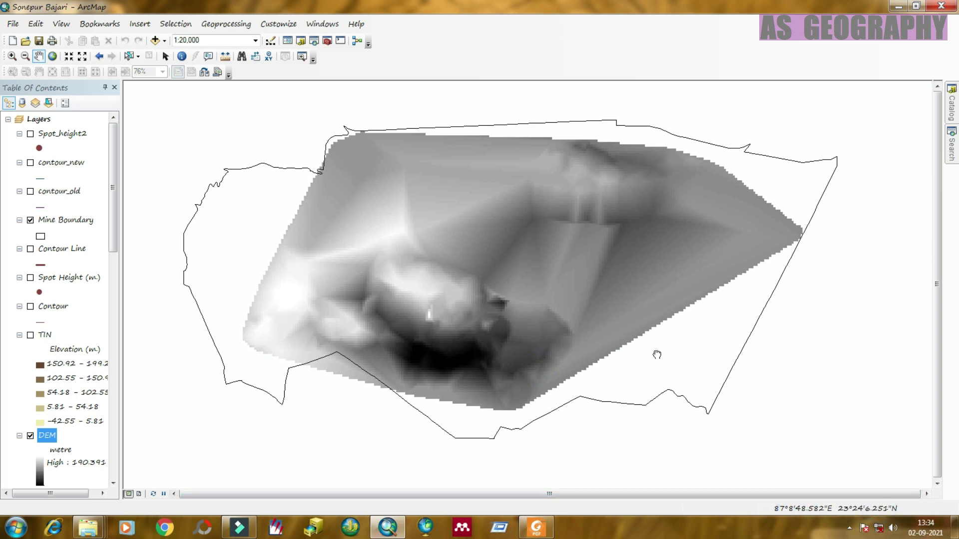
pyautogui.moveTo(656, 355); pyautogui.dragTo(668, 363)
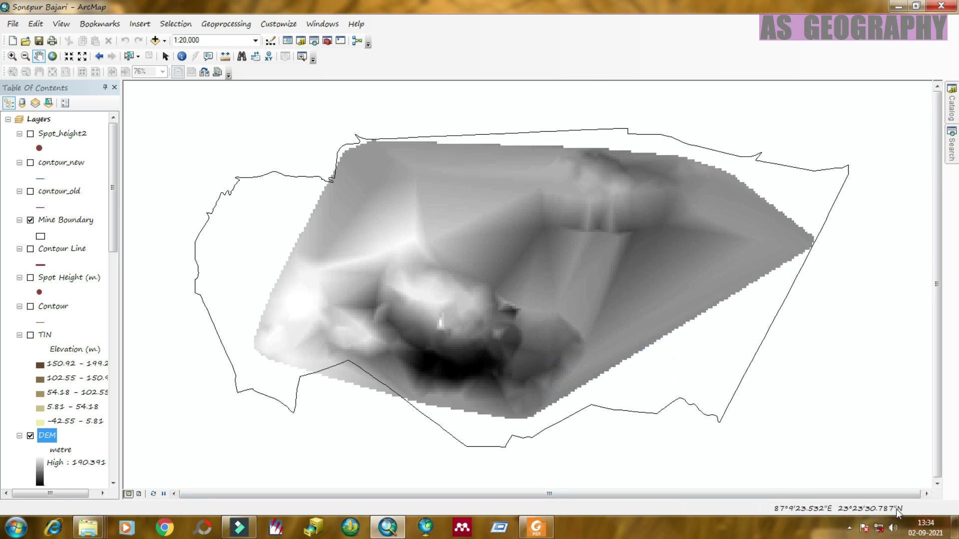
pyautogui.moveTo(655, 315); pyautogui.dragTo(623, 304)
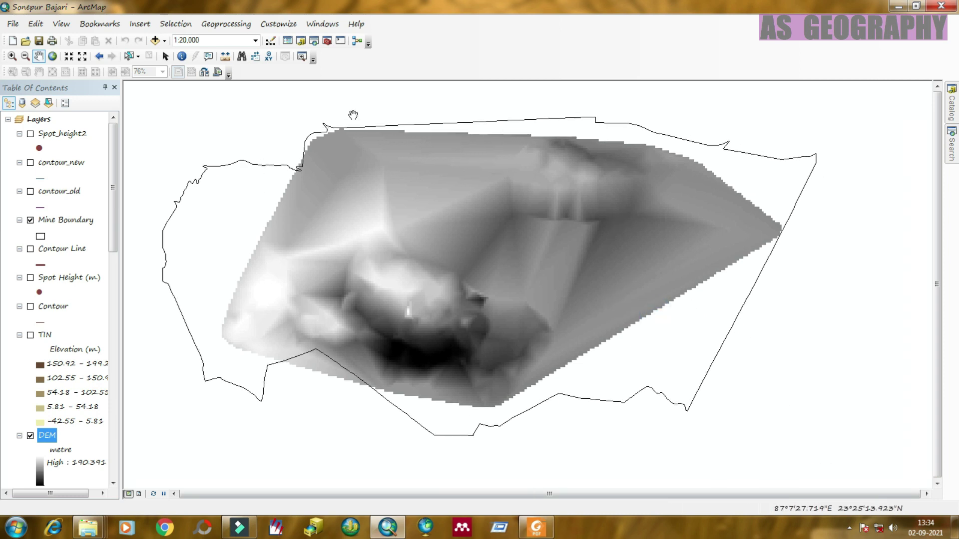
pyautogui.moveTo(324, 154); pyautogui.dragTo(336, 157)
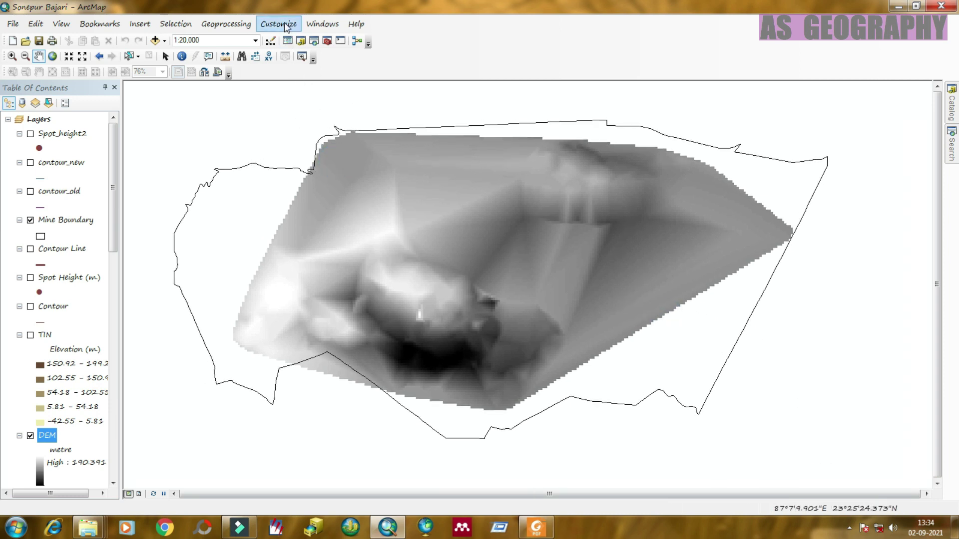
pyautogui.click(279, 24)
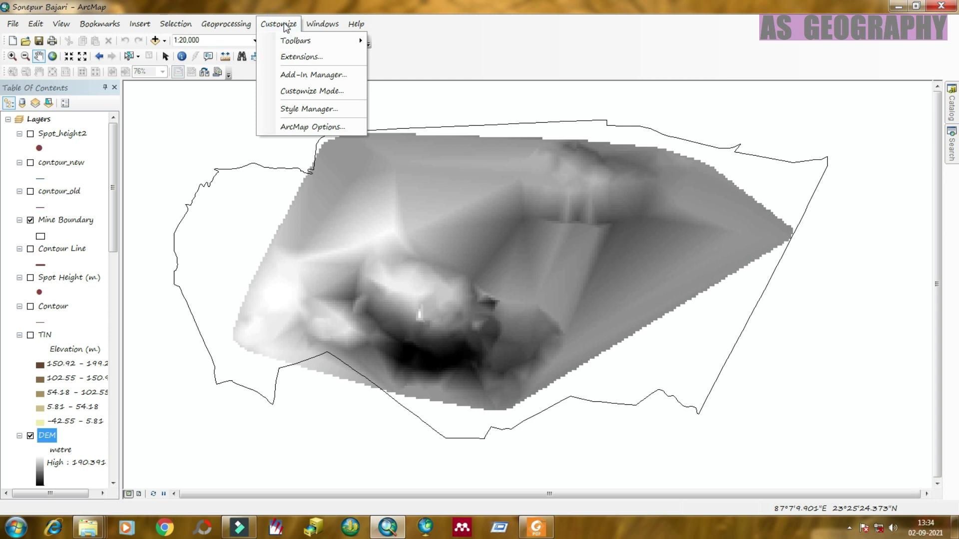
pyautogui.click(299, 58)
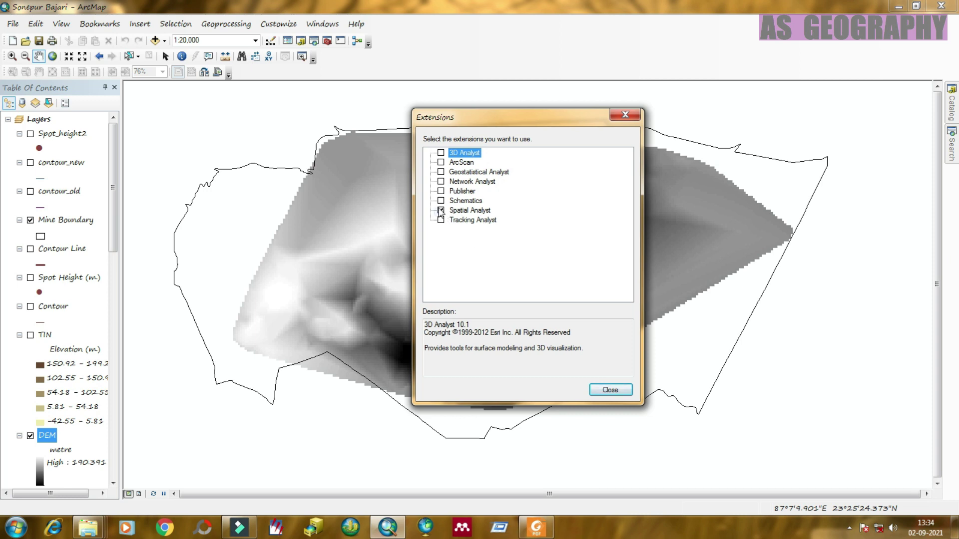
pyautogui.click(610, 390)
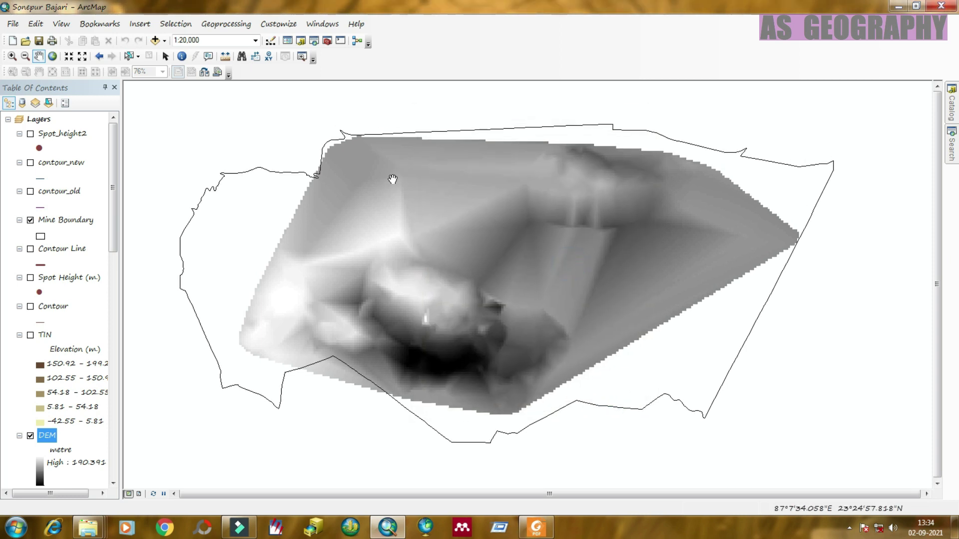
# Step: Open ArcToolbox and expand Spatial Analyst Tools > Surface to select Curvature
pyautogui.click(327, 42)
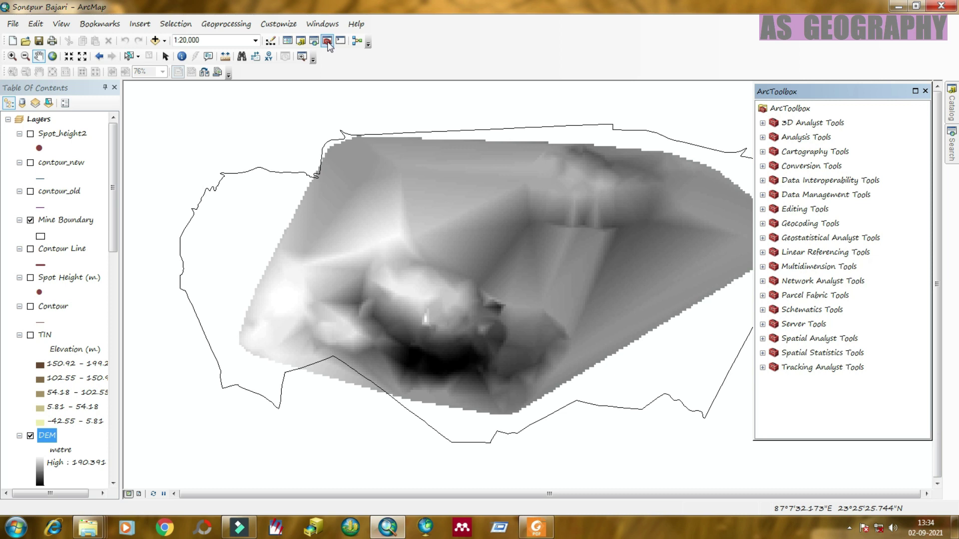
pyautogui.click(831, 90)
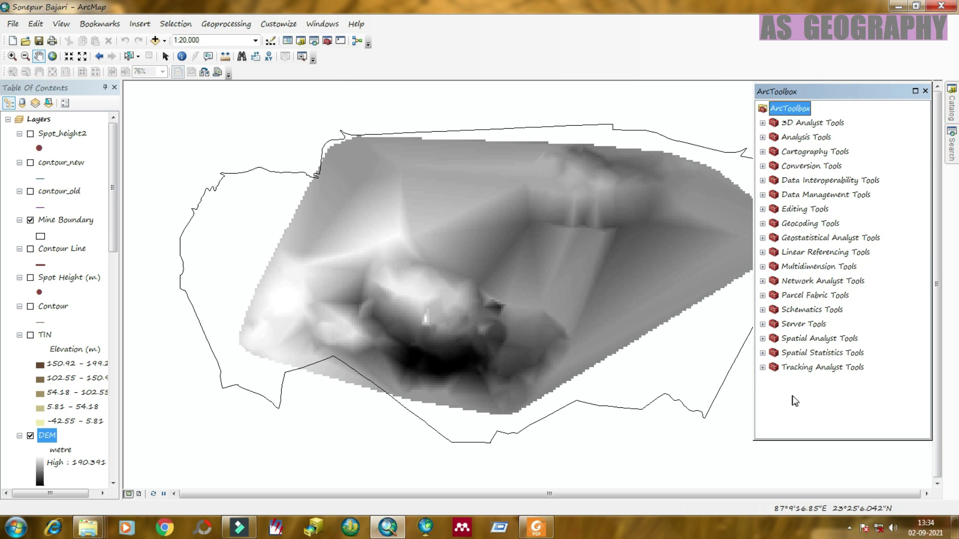
pyautogui.click(791, 339)
pyautogui.click(763, 338)
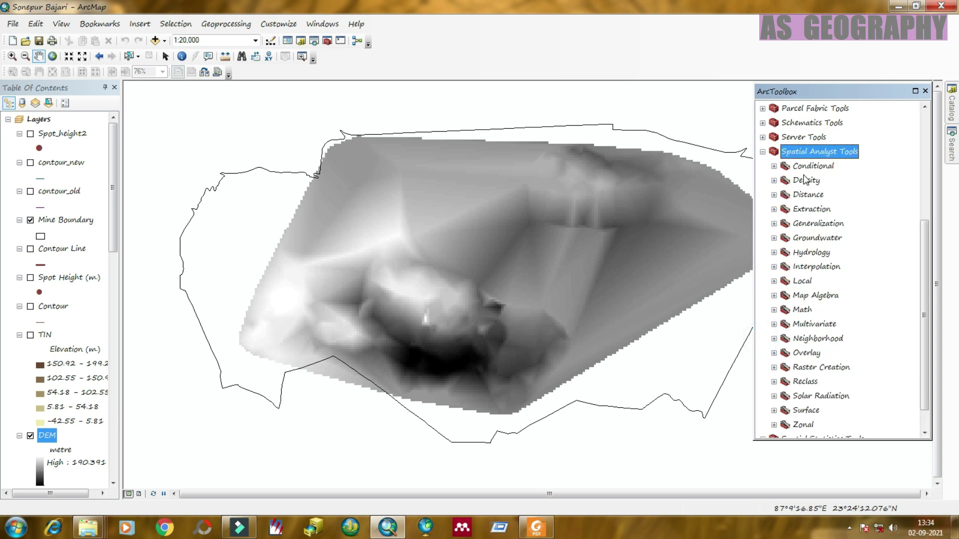
pyautogui.moveTo(923, 328); pyautogui.dragTo(927, 385)
pyautogui.click(805, 383)
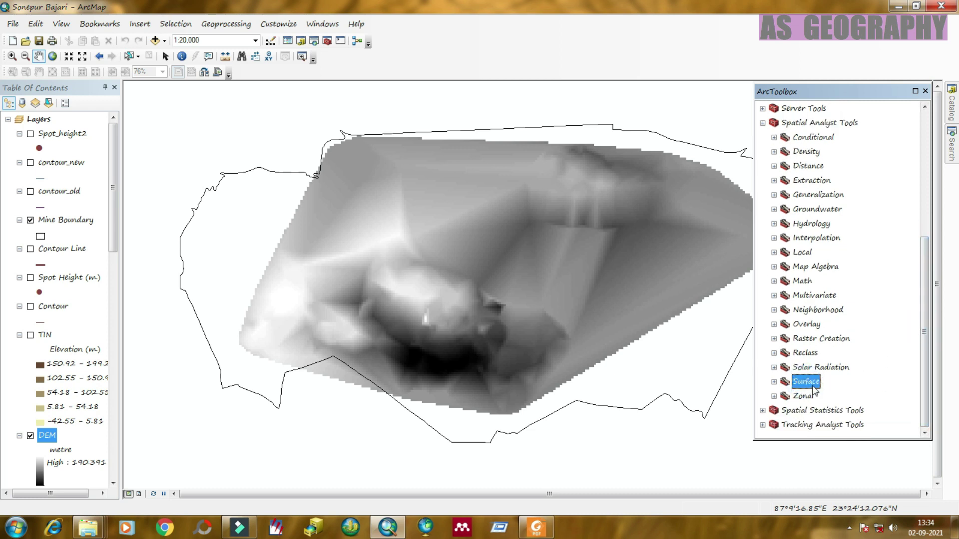
pyautogui.click(773, 382)
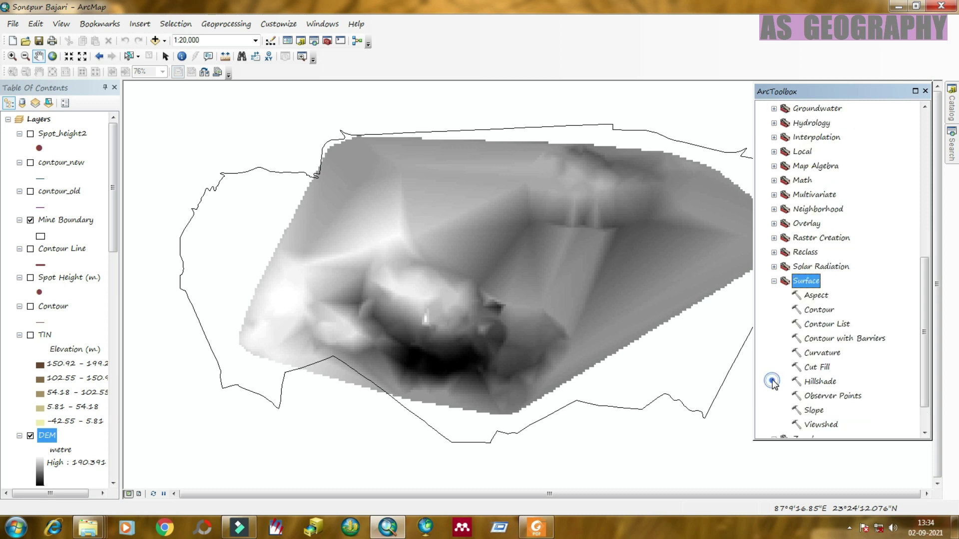
pyautogui.click(820, 355)
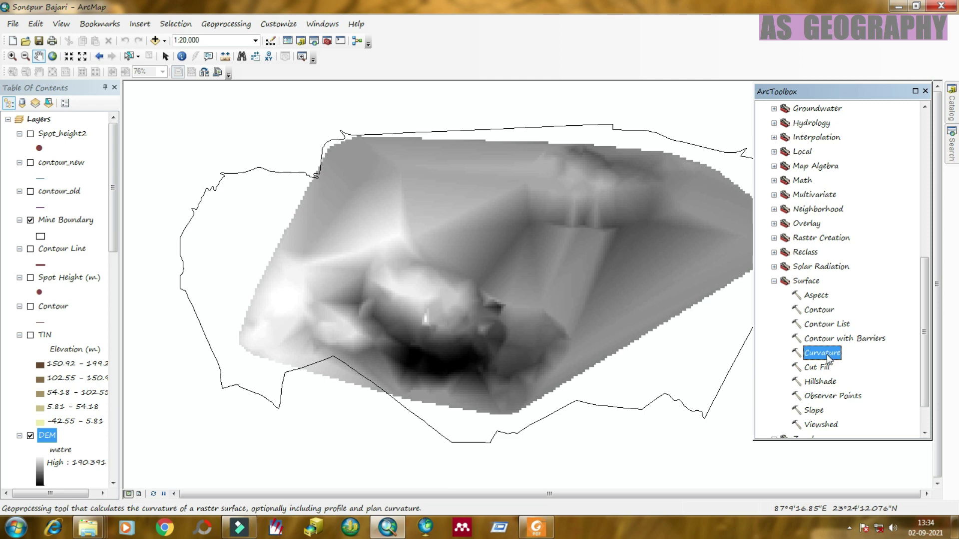
# Step: Open the Curvature tool and choose DEM as the input raster
pyautogui.doubleClick(823, 352)
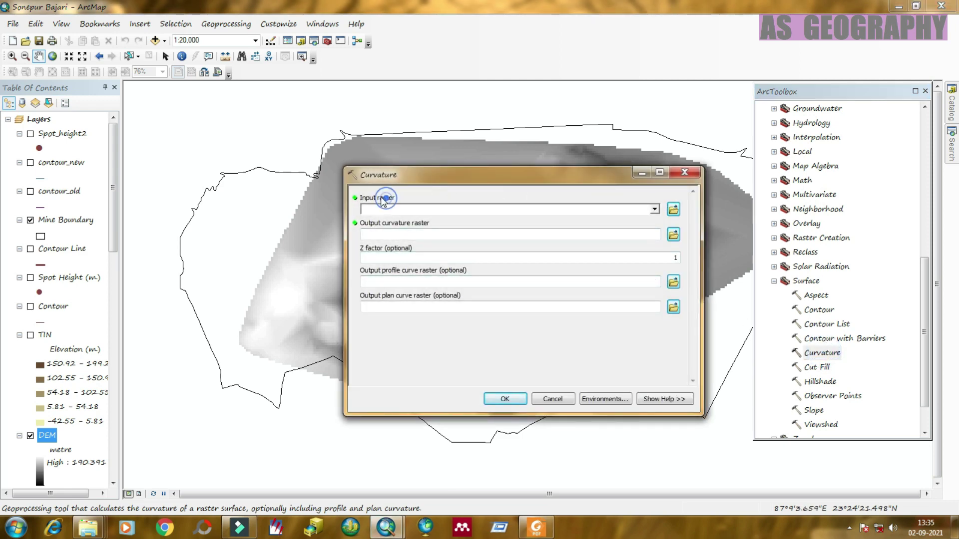
pyautogui.click(654, 210)
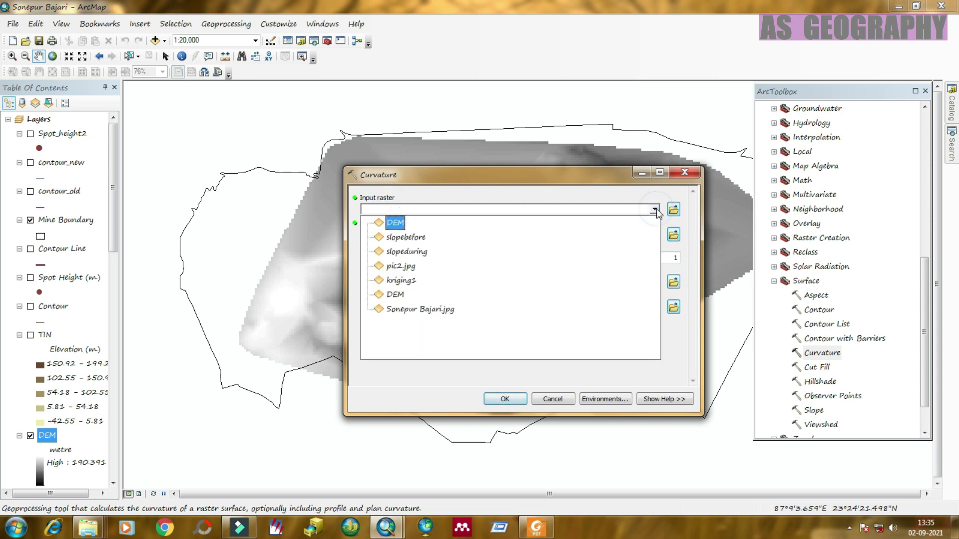
pyautogui.click(400, 223)
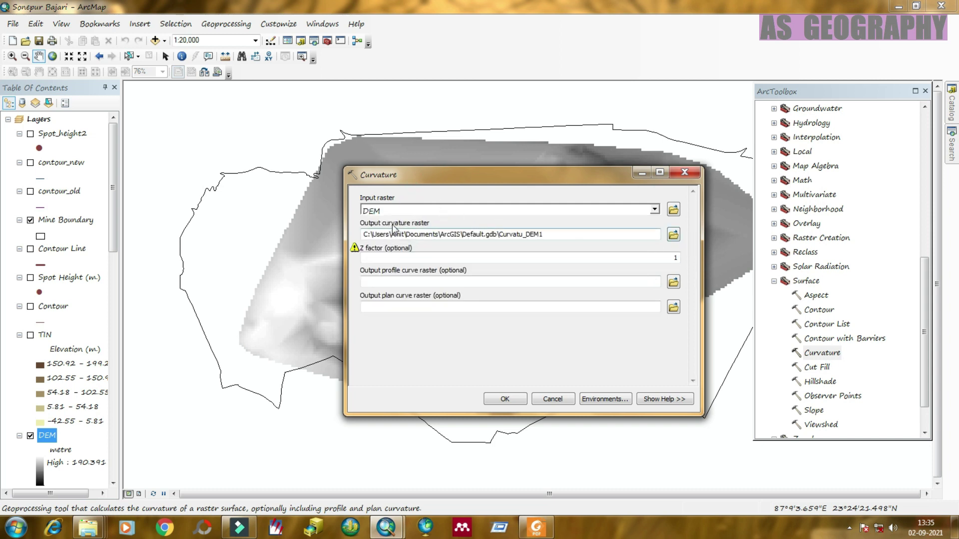
# Step: Set the output raster to curvature2 in the Sonepur Bajari folder
pyautogui.click(674, 235)
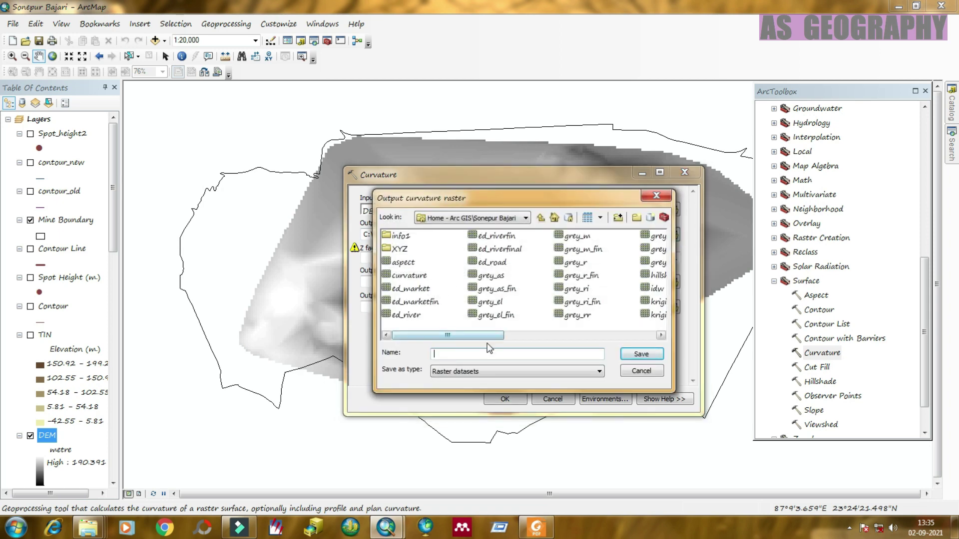
pyautogui.click(482, 354)
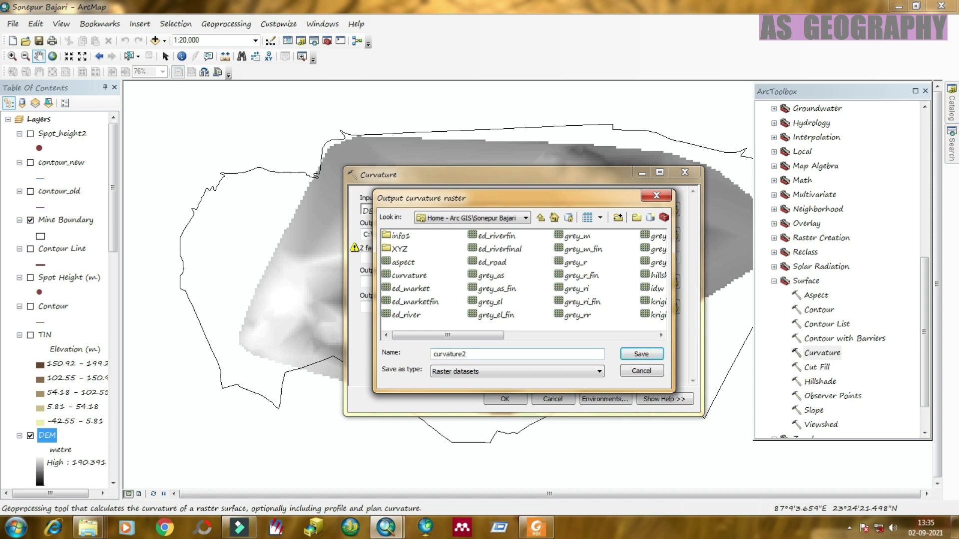
pyautogui.click(480, 356)
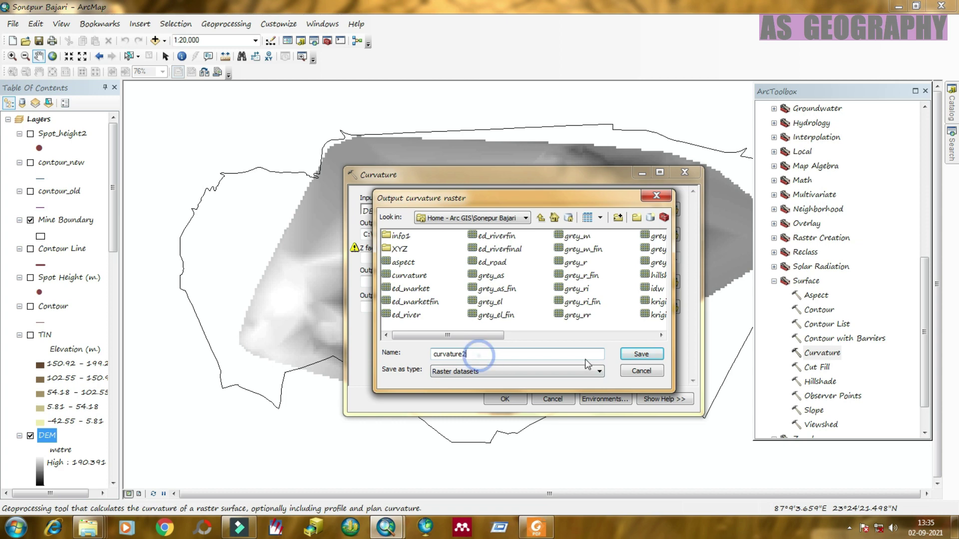
pyautogui.click(646, 356)
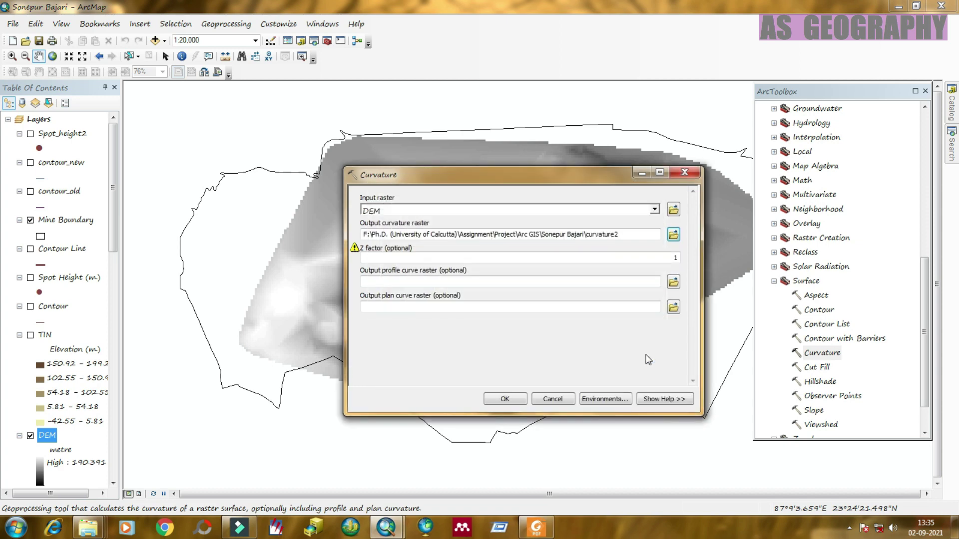
pyautogui.click(399, 246)
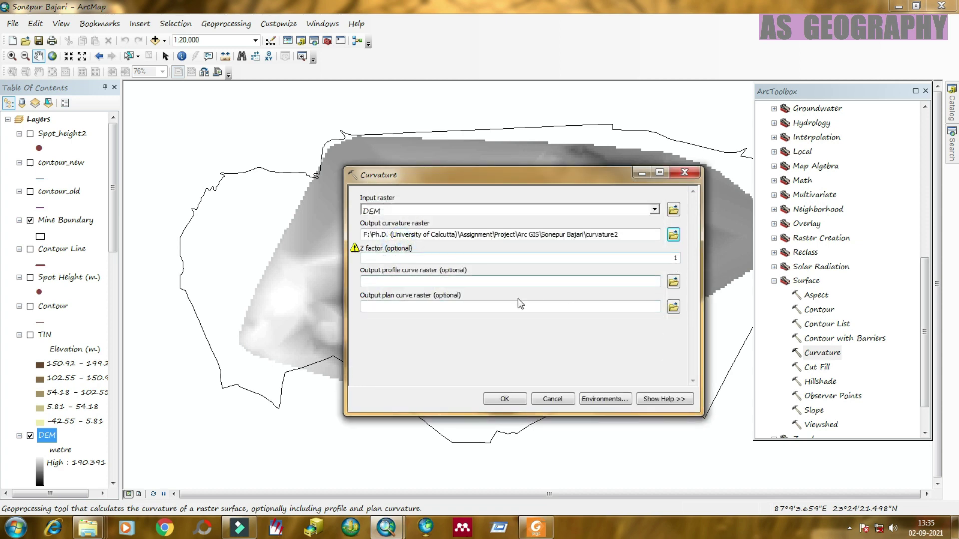
pyautogui.click(401, 268)
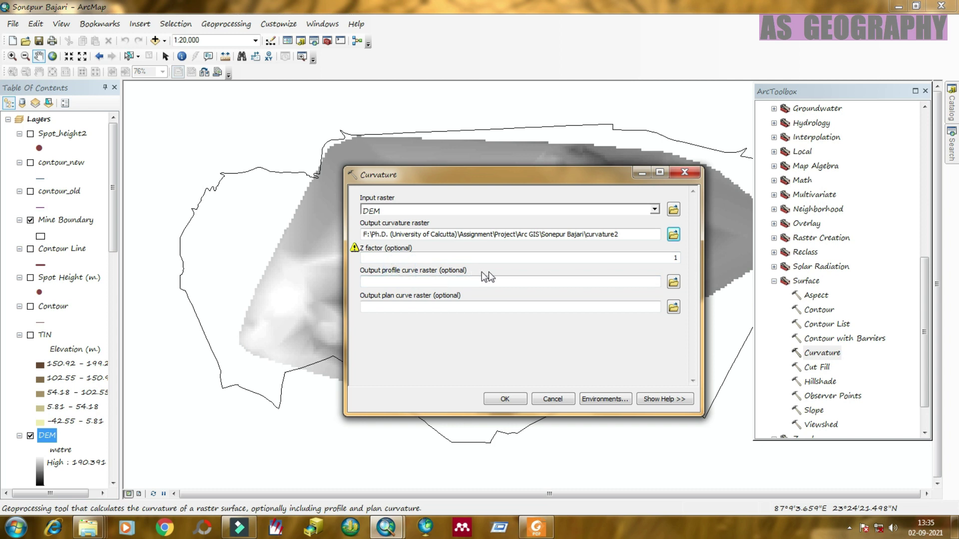
pyautogui.click(408, 298)
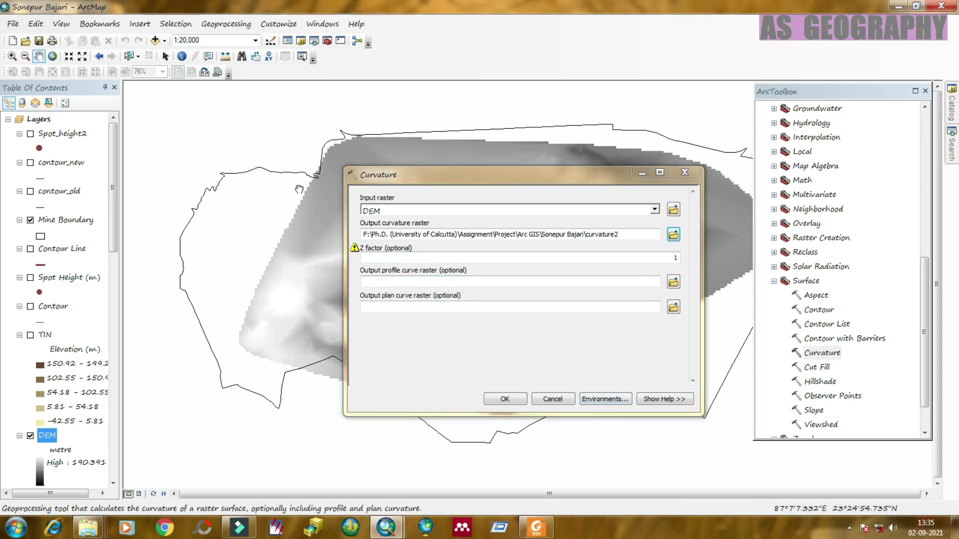
pyautogui.moveTo(299, 188); pyautogui.dragTo(280, 214)
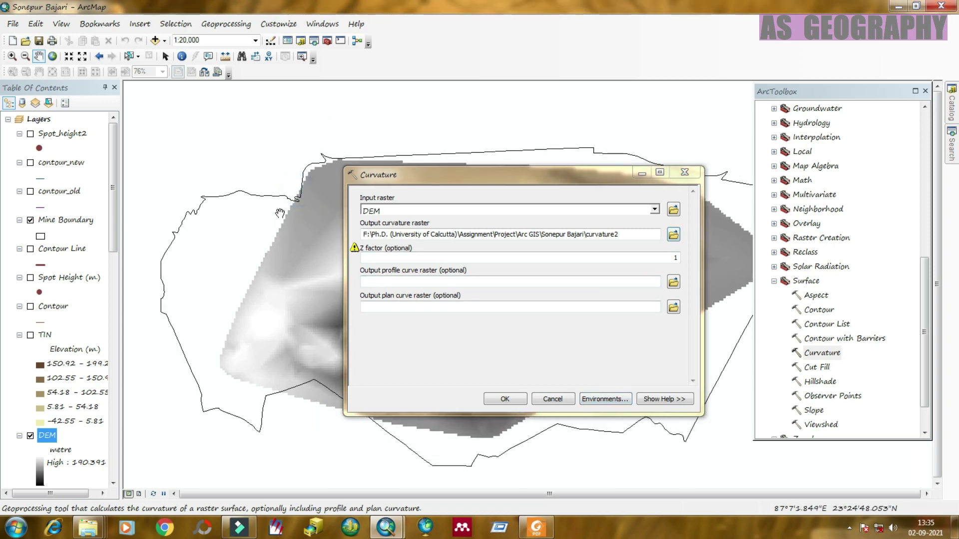
# Step: Set the processing extent to Same as layer Mine Boundary and run Curvature
pyautogui.click(610, 403)
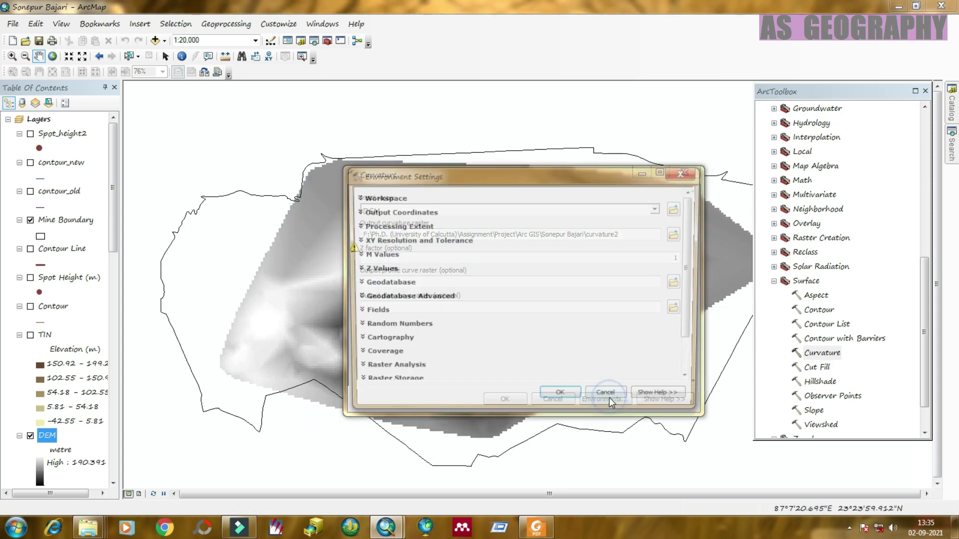
pyautogui.click(399, 227)
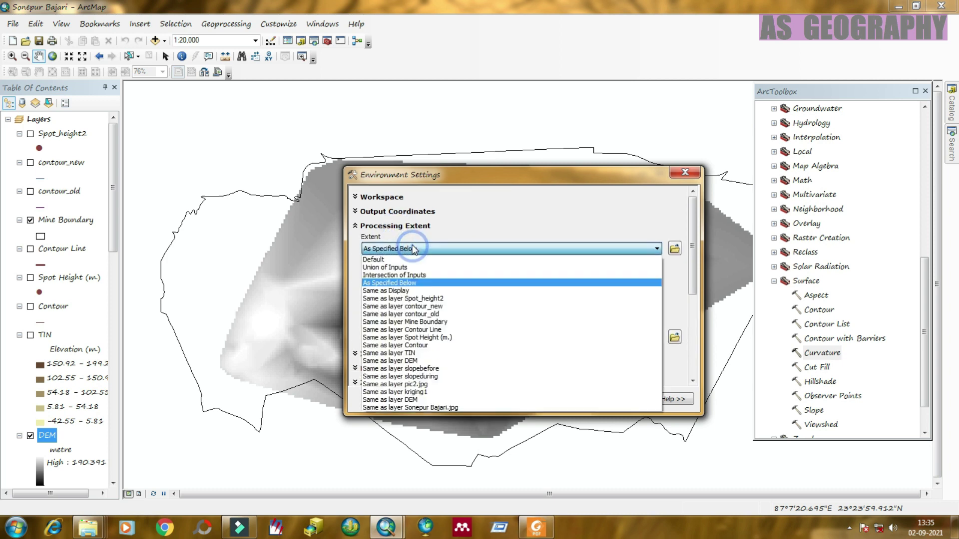
pyautogui.click(420, 322)
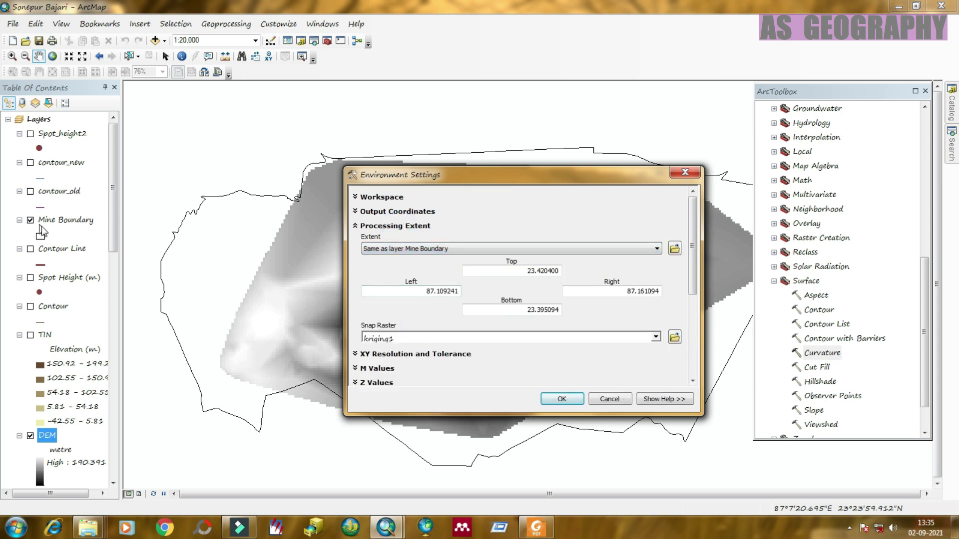
pyautogui.click(420, 249)
pyautogui.click(421, 250)
pyautogui.click(562, 400)
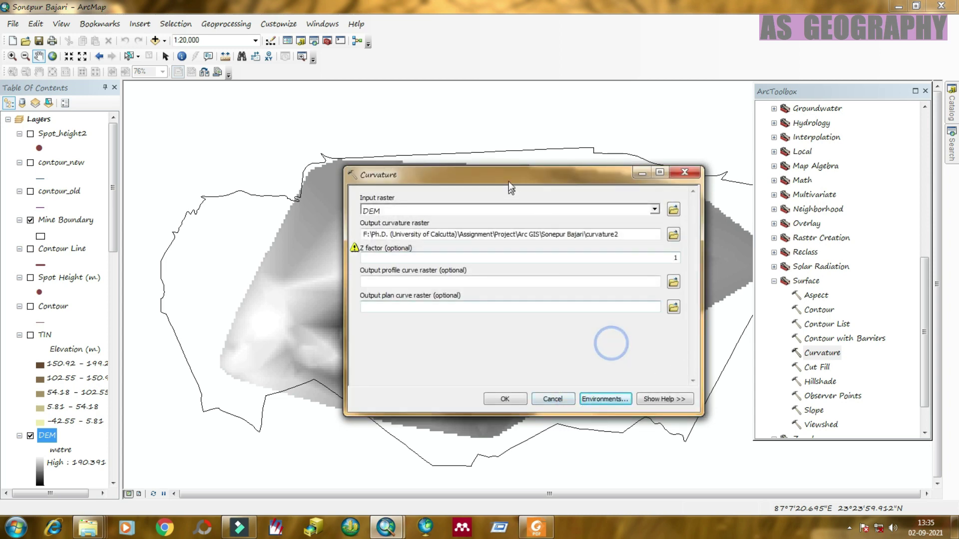
pyautogui.moveTo(537, 178); pyautogui.dragTo(552, 154)
pyautogui.click(529, 377)
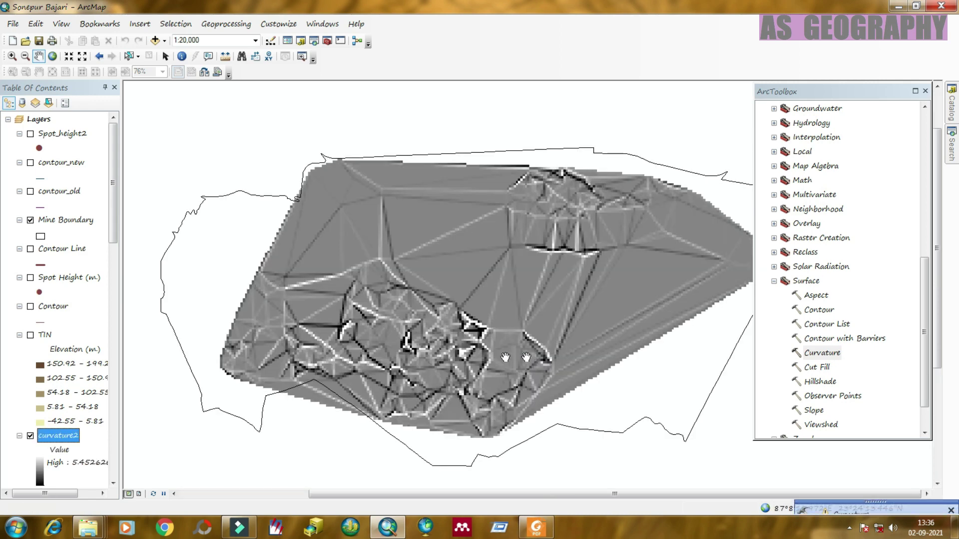
# Step: Hide the Mine Boundary and DEM layers, close ArcToolbox, and pan curvature2 into view
pyautogui.click(30, 220)
pyautogui.moveTo(111, 187); pyautogui.dragTo(111, 227)
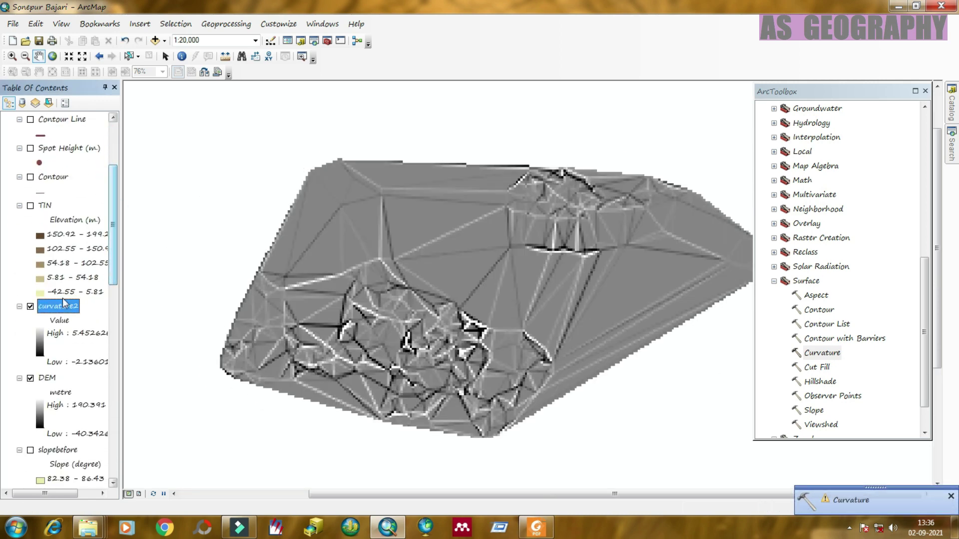
pyautogui.click(31, 378)
pyautogui.scroll(-10, 37, 385)
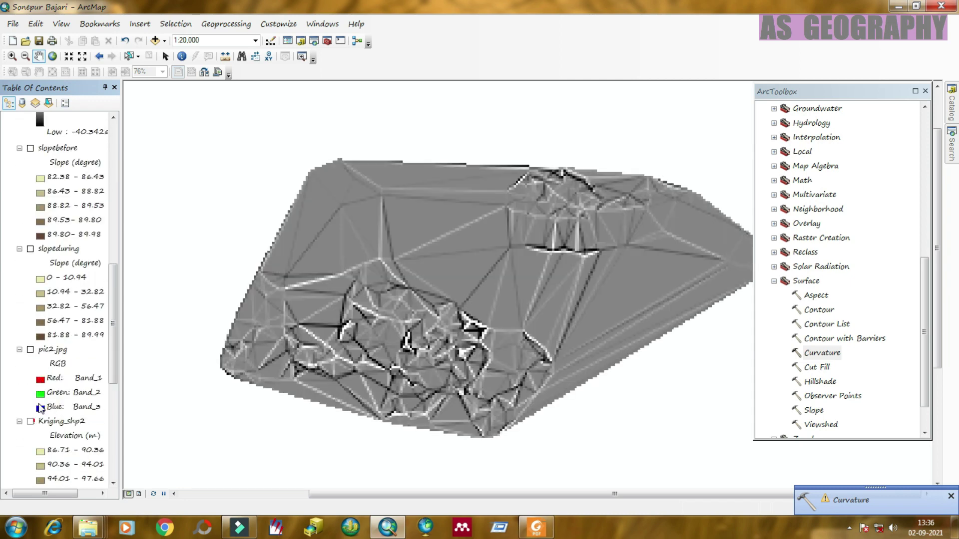
pyautogui.scroll(-4, 44, 387)
pyautogui.click(29, 334)
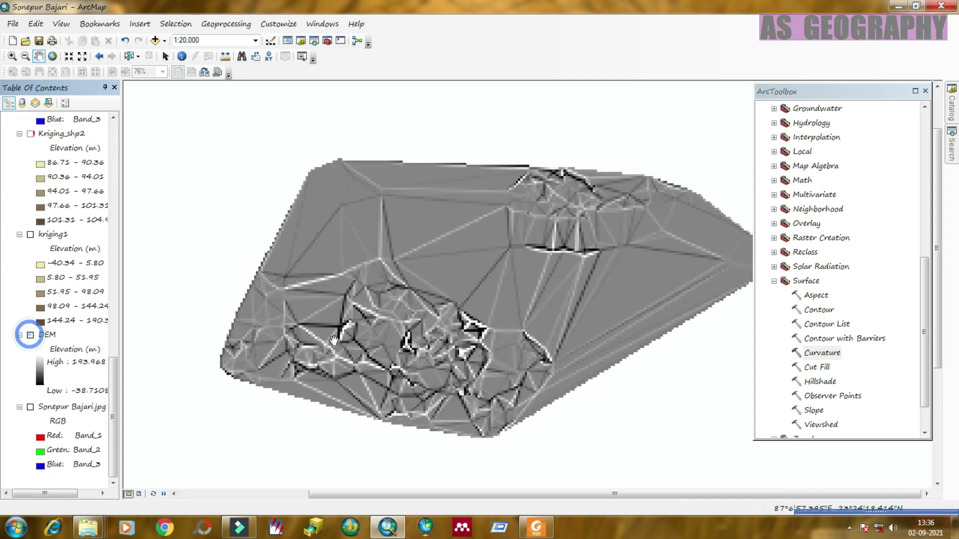
pyautogui.moveTo(412, 338); pyautogui.dragTo(358, 324)
pyautogui.click(925, 91)
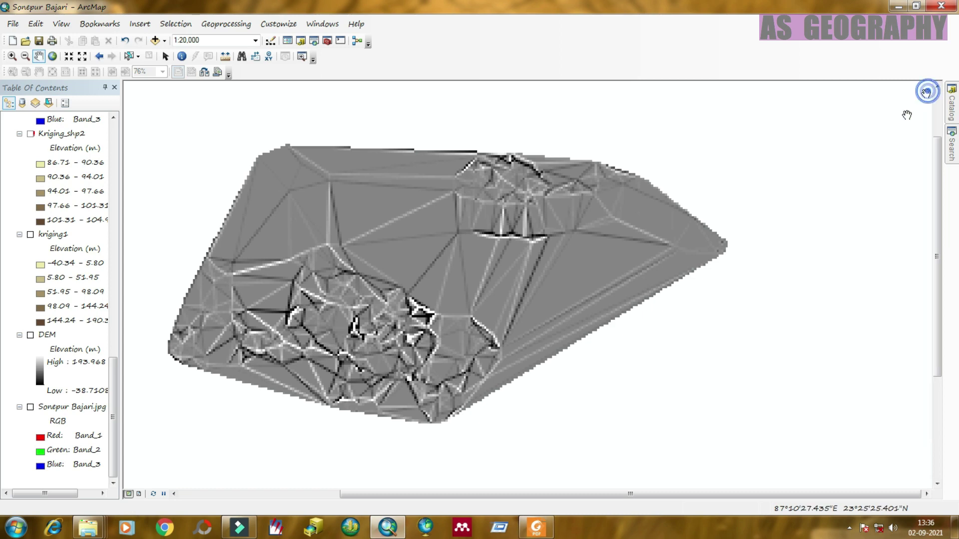
pyautogui.moveTo(362, 282); pyautogui.dragTo(400, 285)
pyautogui.scroll(12, 111, 391)
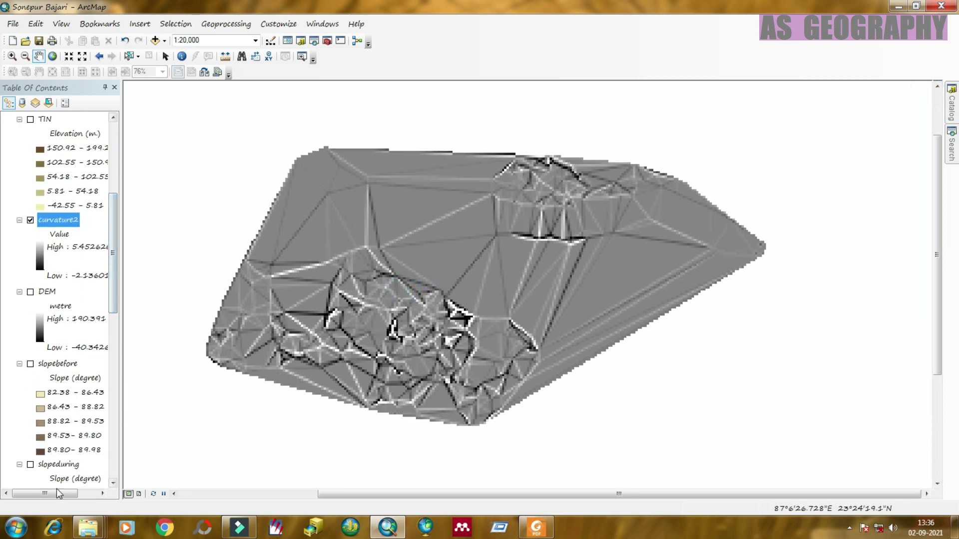
# Step: Zoom and pan across the curvature2 raster, then bring up the curvature2 layer's context menu
pyautogui.moveTo(53, 493); pyautogui.dragTo(68, 494)
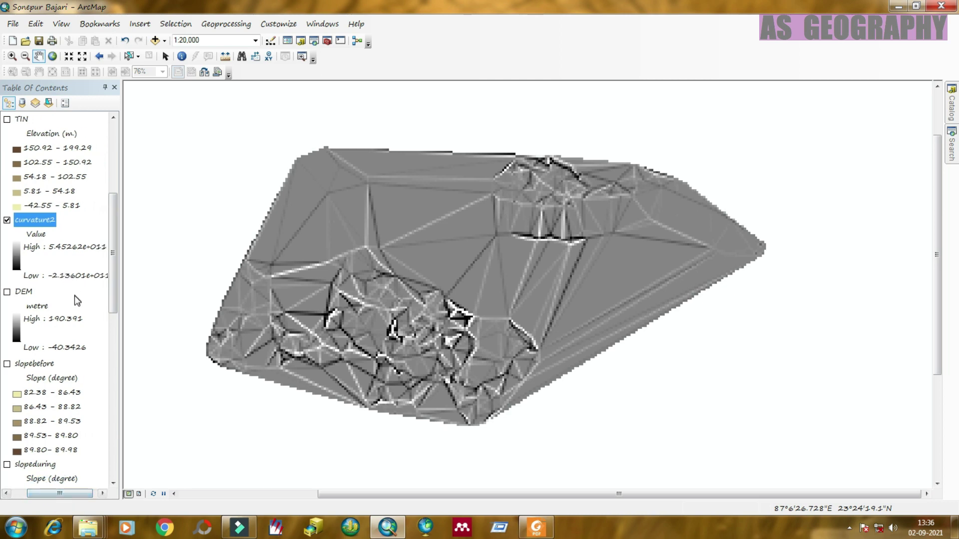
pyautogui.scroll(-1, 400, 300)
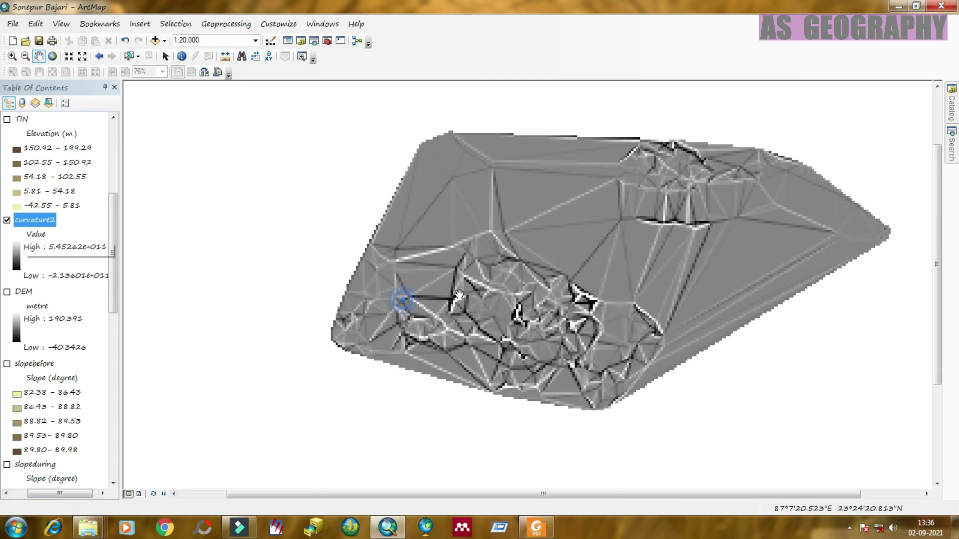
pyautogui.scroll(2, 443, 257)
pyautogui.scroll(-2, 444, 256)
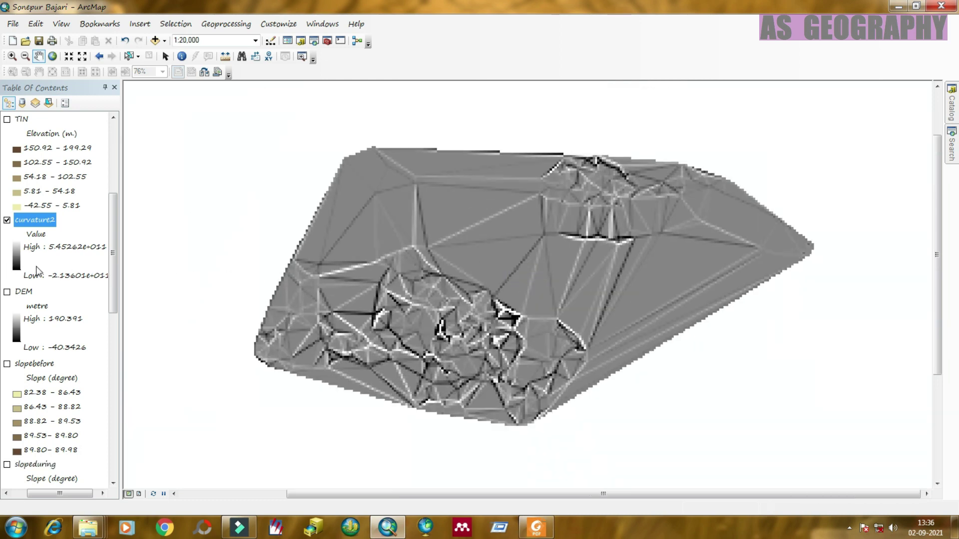
pyautogui.moveTo(416, 332); pyautogui.dragTo(398, 312)
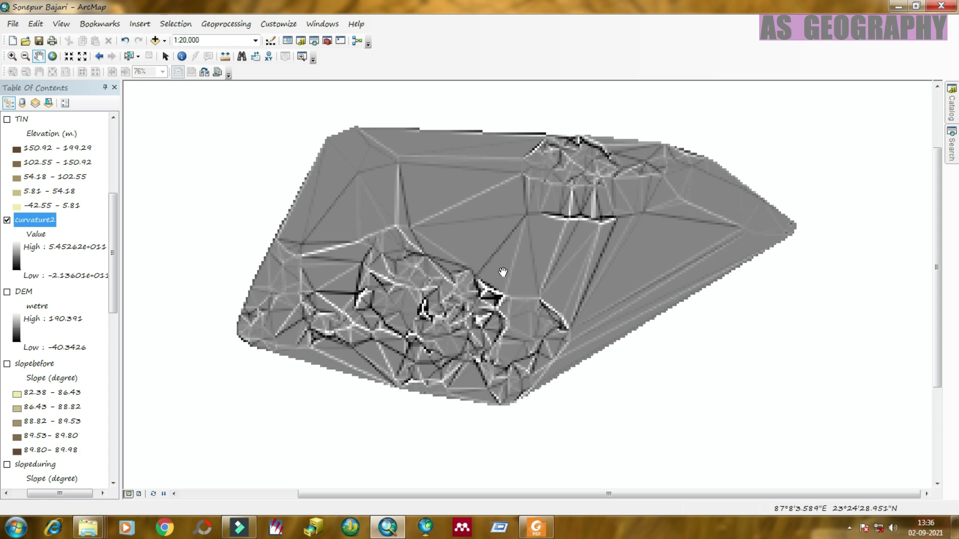
pyautogui.moveTo(504, 272); pyautogui.dragTo(444, 257)
pyautogui.moveTo(449, 205); pyautogui.dragTo(407, 239)
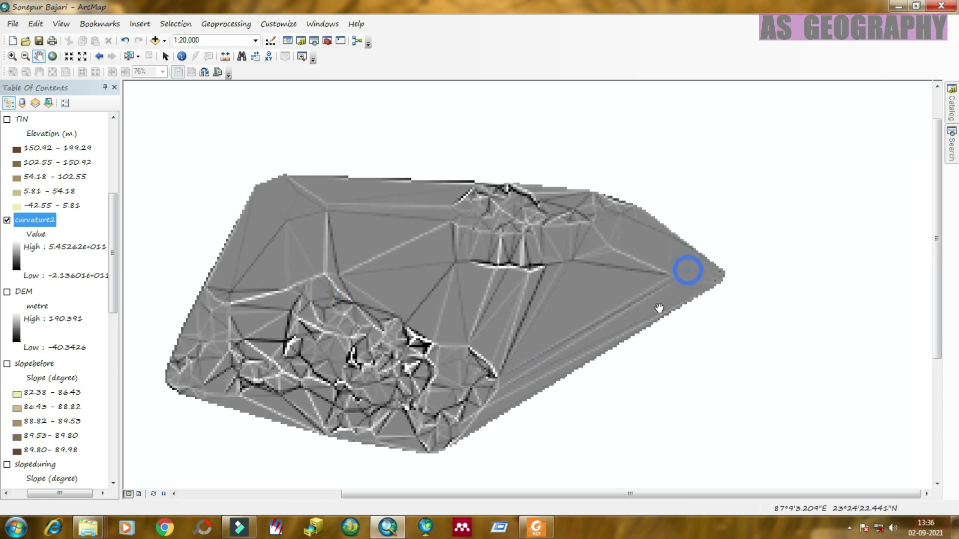
pyautogui.moveTo(689, 268); pyautogui.dragTo(555, 283)
pyautogui.moveTo(359, 283); pyautogui.dragTo(416, 270)
pyautogui.moveTo(358, 257); pyautogui.dragTo(386, 216)
pyautogui.scroll(2, 527, 232)
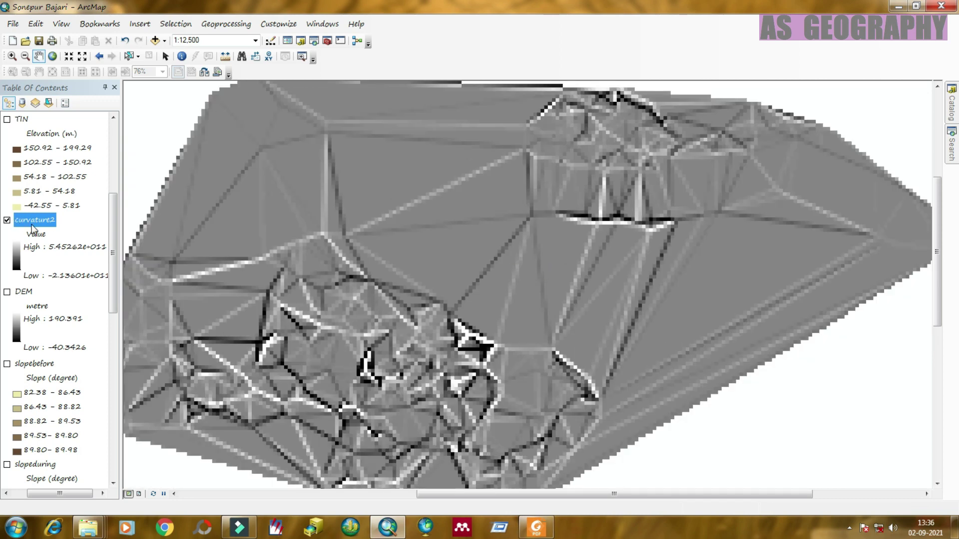
pyautogui.rightClick(34, 222)
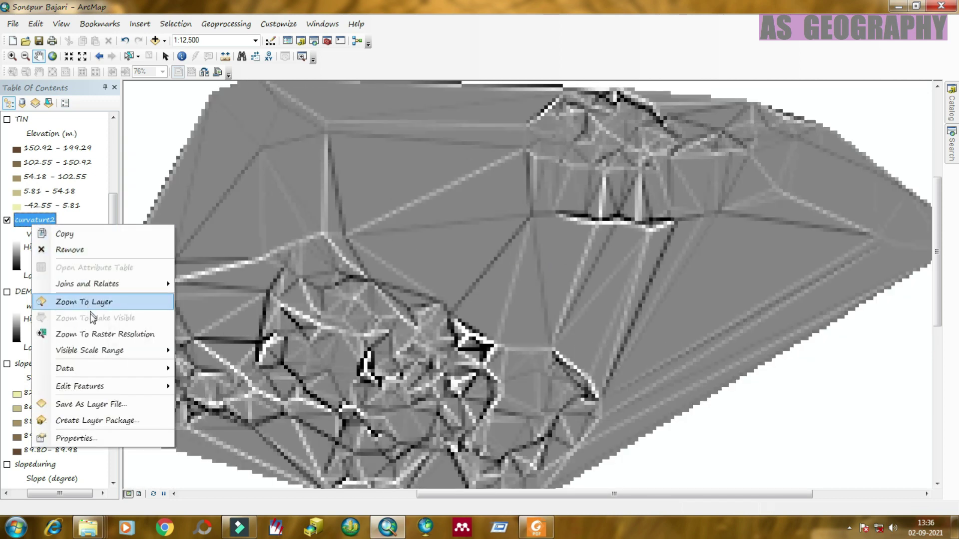